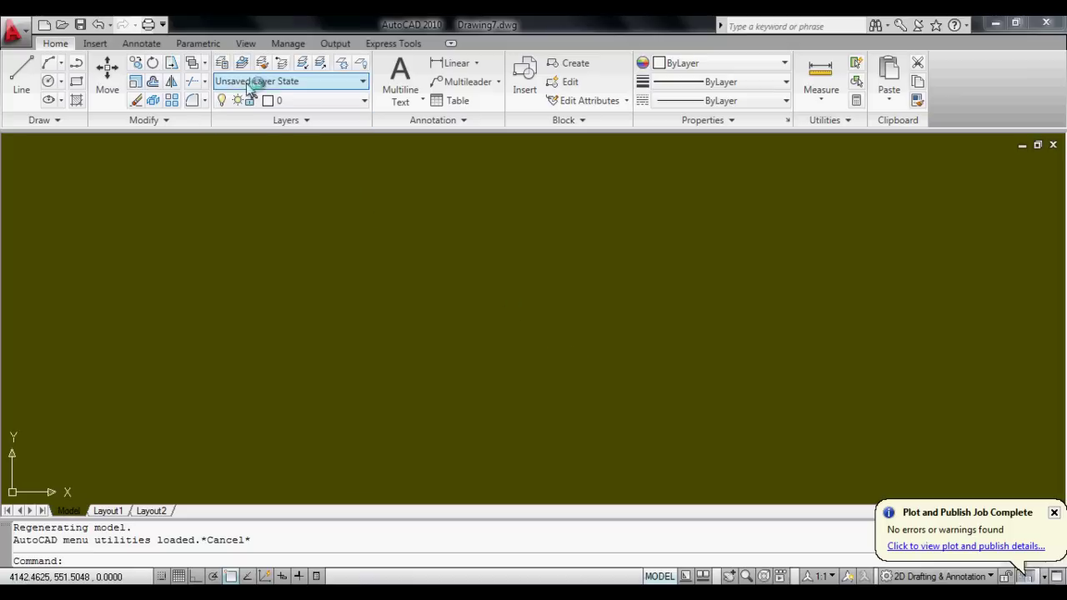
Create a new layer named map.
left_click(205, 50)
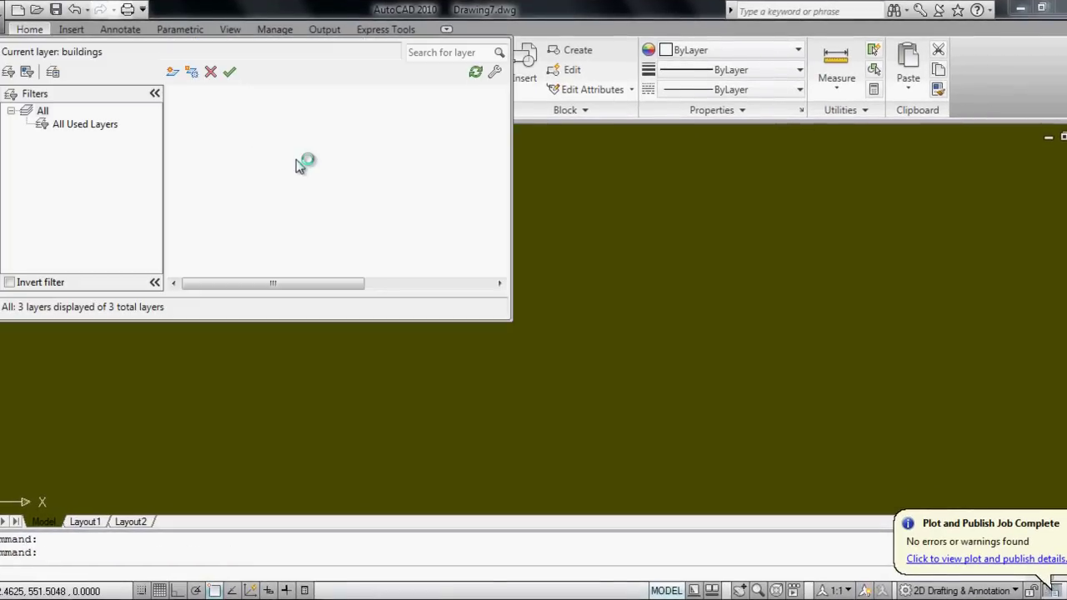
left_click(172, 73)
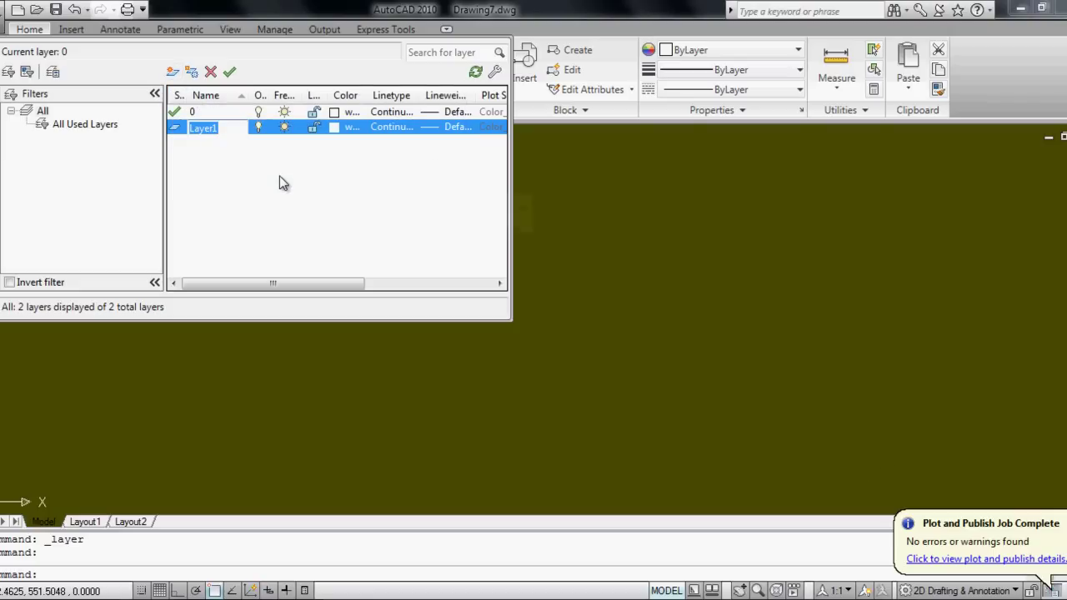
type("map")
key("Return")
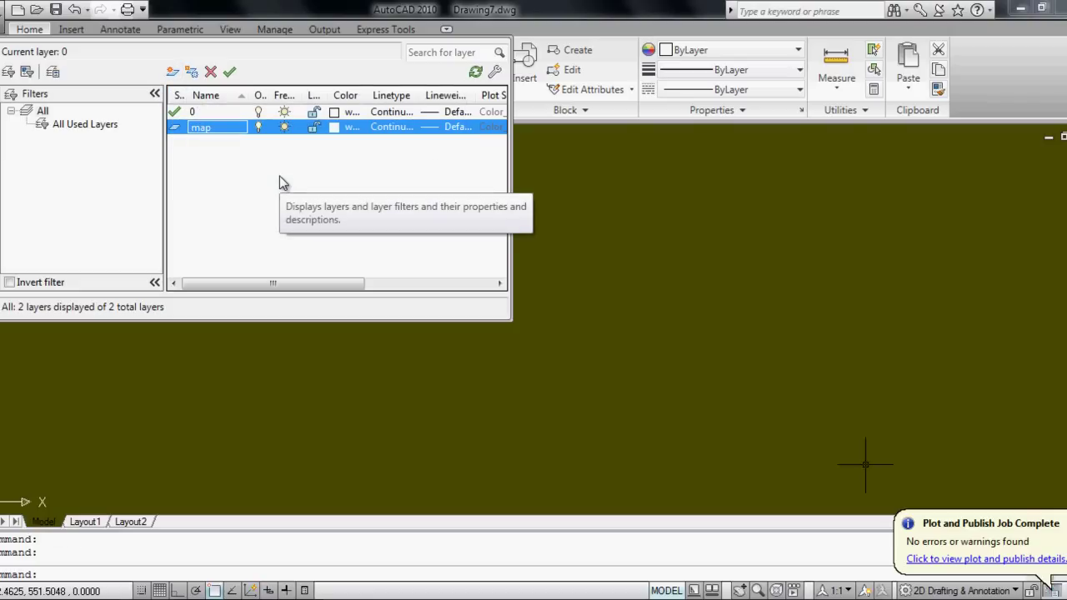
Set the map layer's color to blue and make it the current layer.
left_click(335, 127)
left_click(336, 127)
left_click(464, 343)
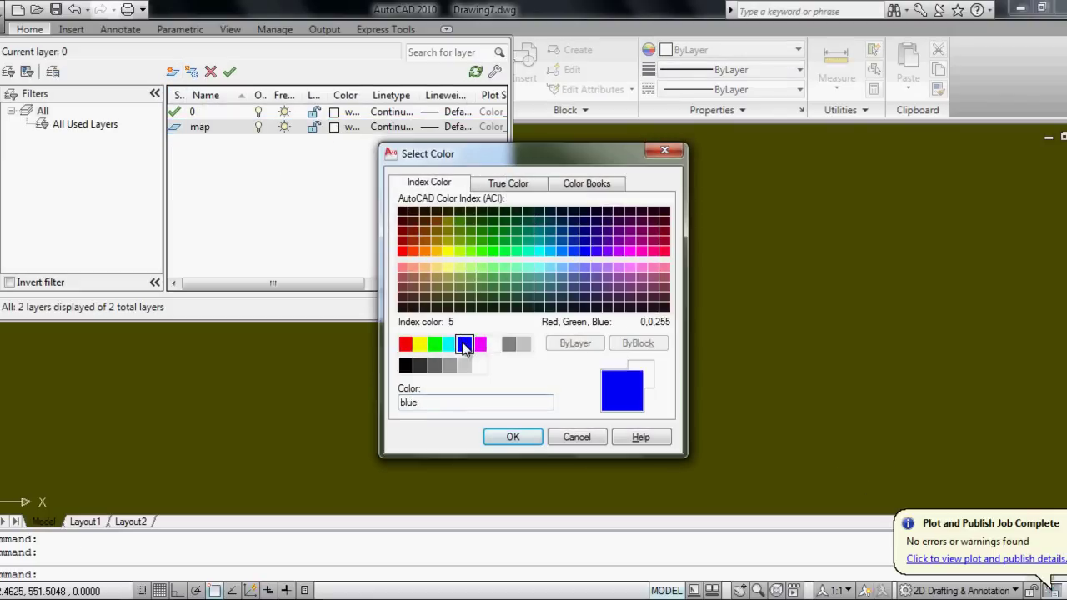
left_click(510, 437)
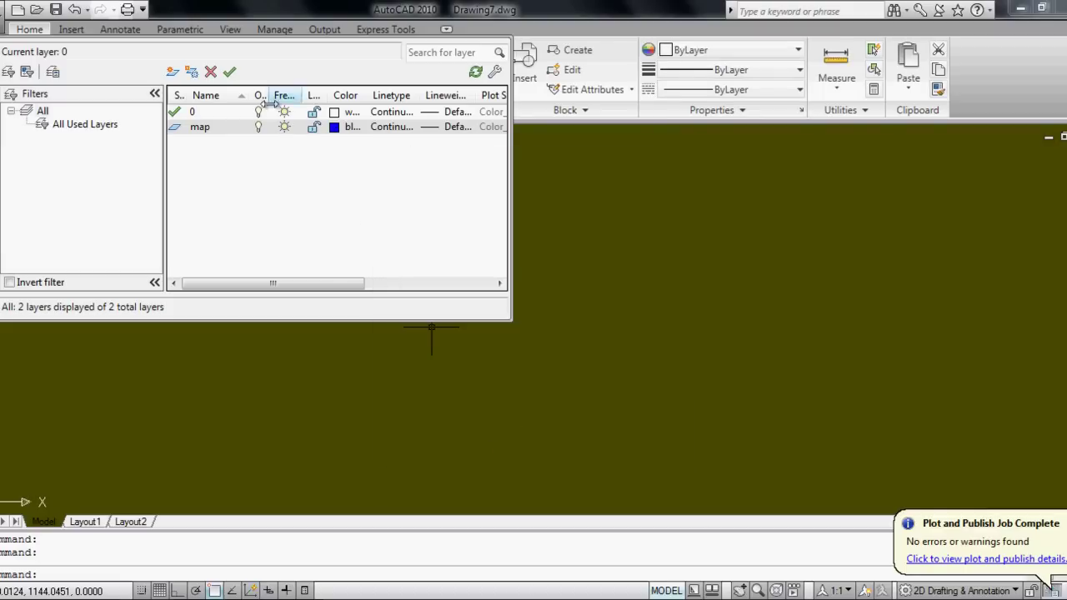
left_click(230, 72)
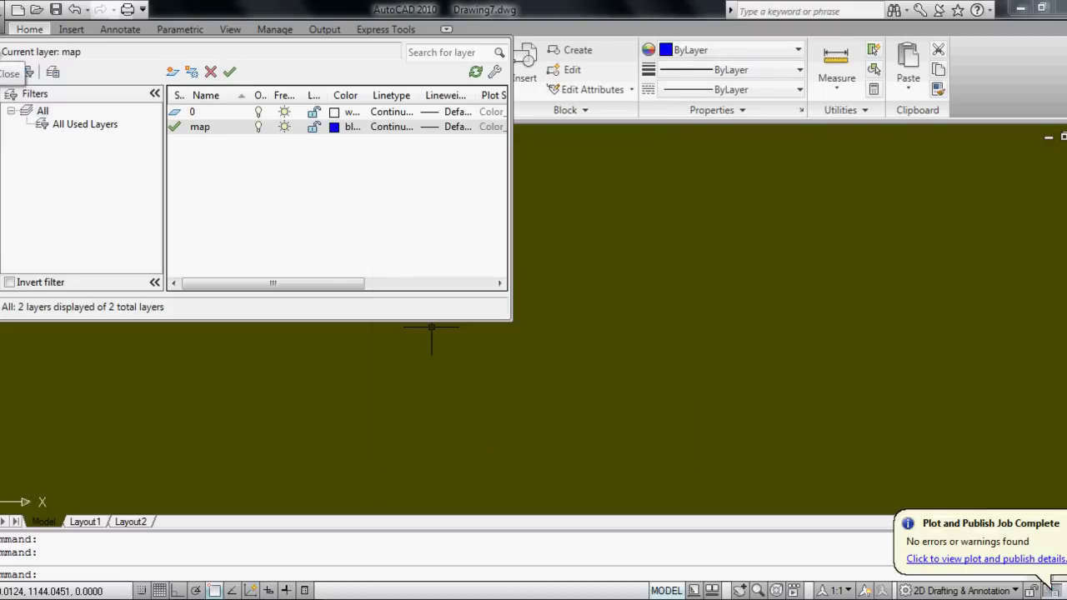
left_click(4, 60)
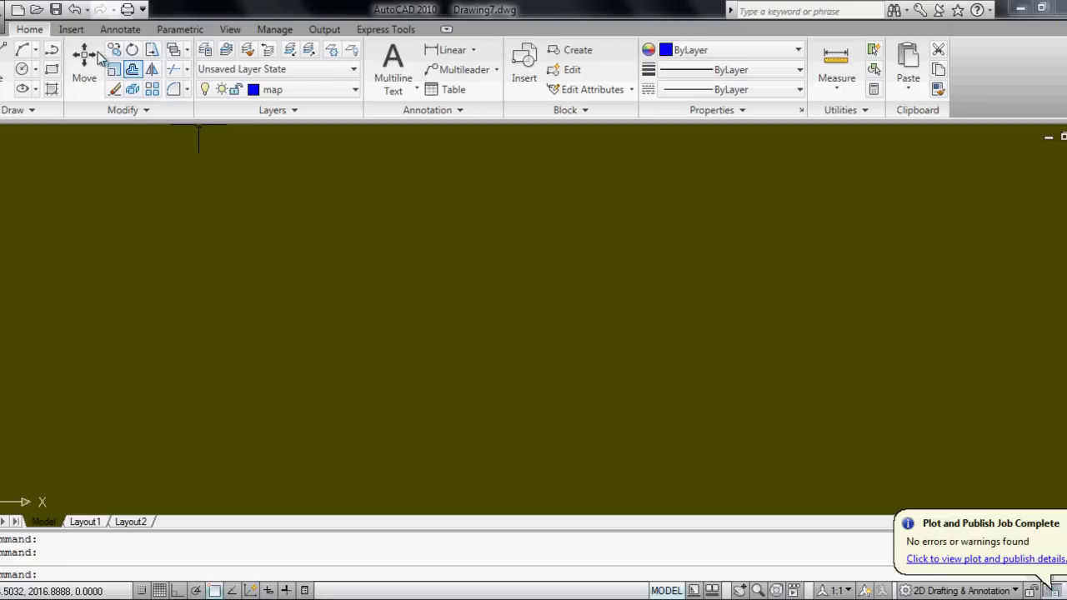
Attach the tq37ne map image as a scaled reference, picking its insertion point in the empty model space.
left_click(71, 29)
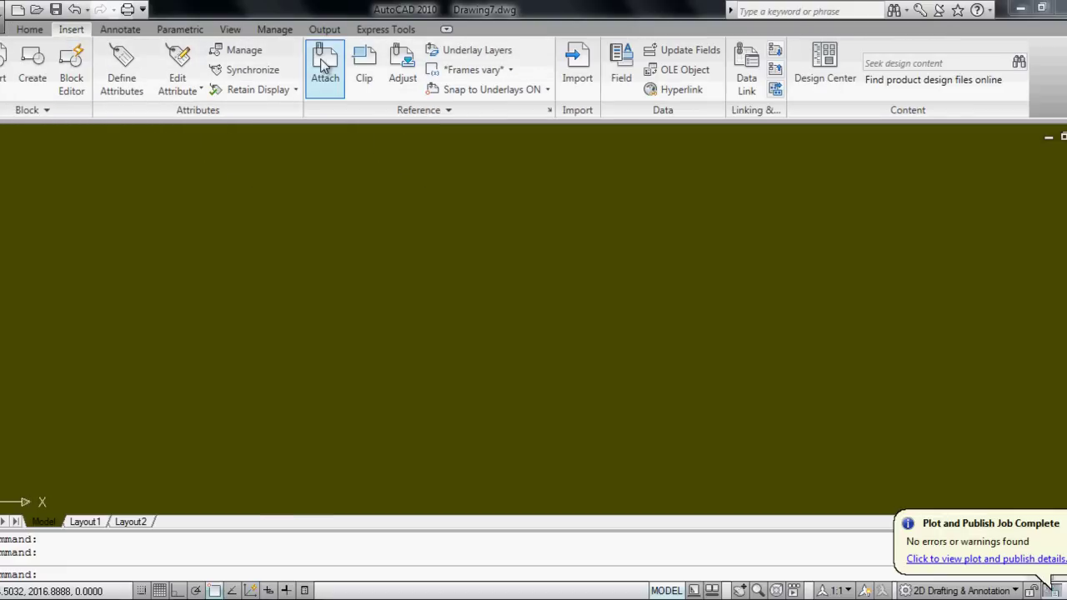
left_click(324, 65)
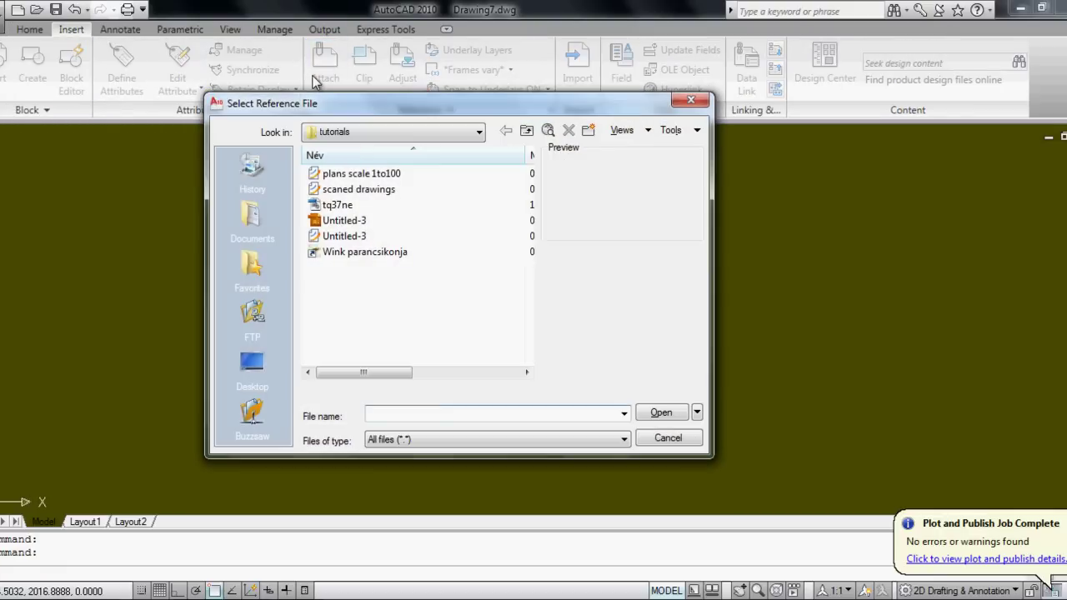
left_click(337, 205)
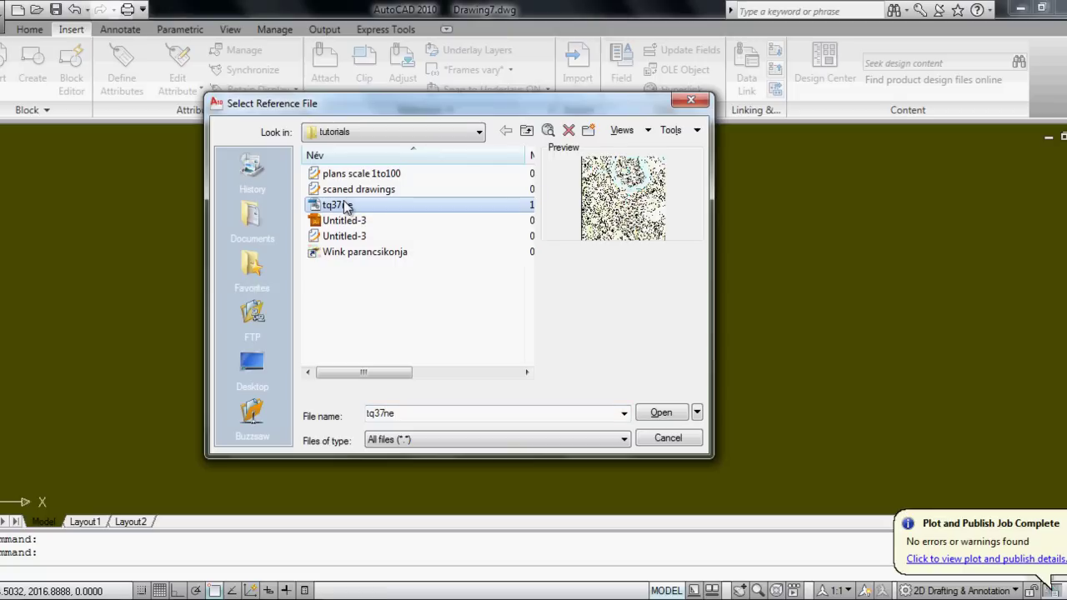
left_click(656, 412)
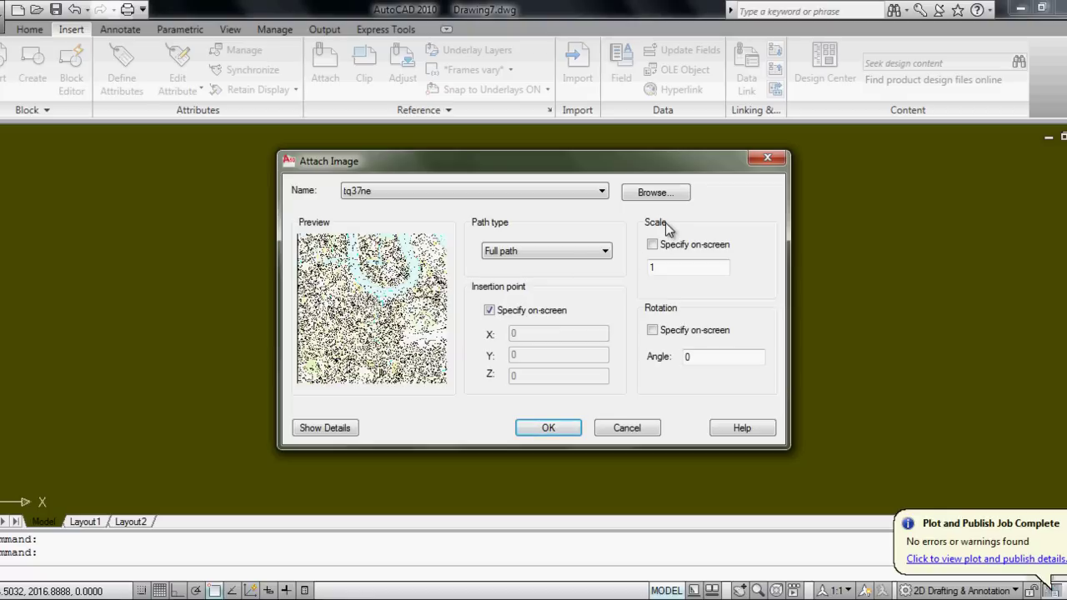
left_click(675, 265)
left_click(546, 426)
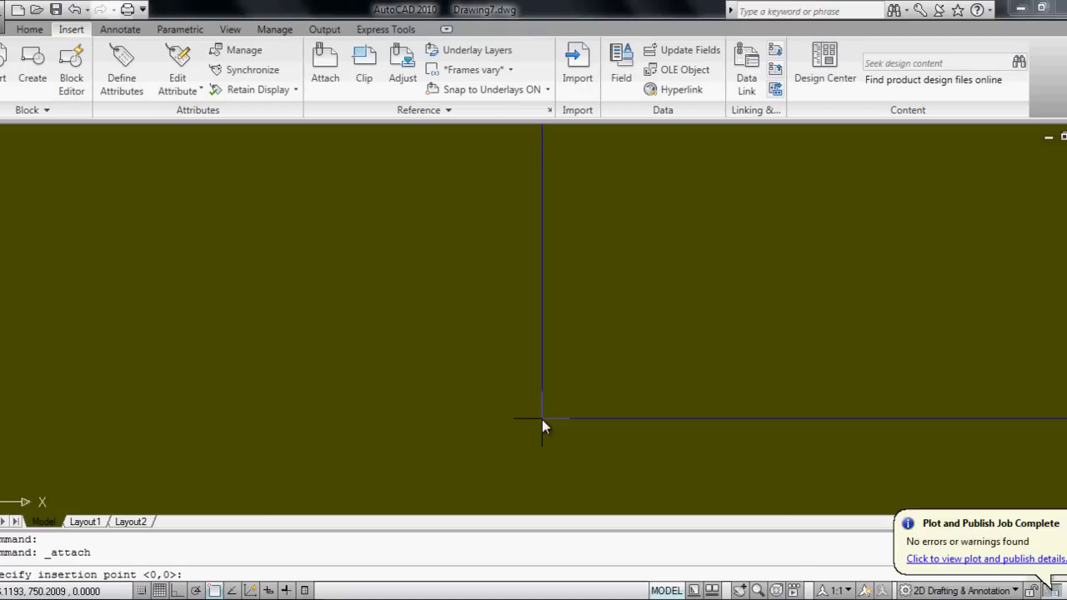
left_click(470, 419)
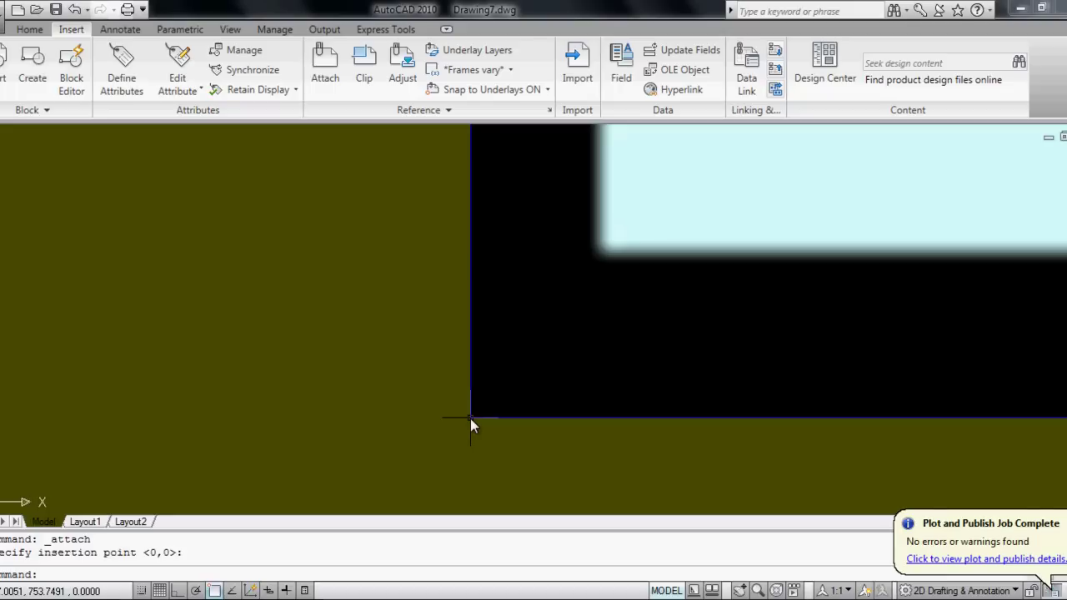
middle_click(470, 419)
middle_click(470, 418)
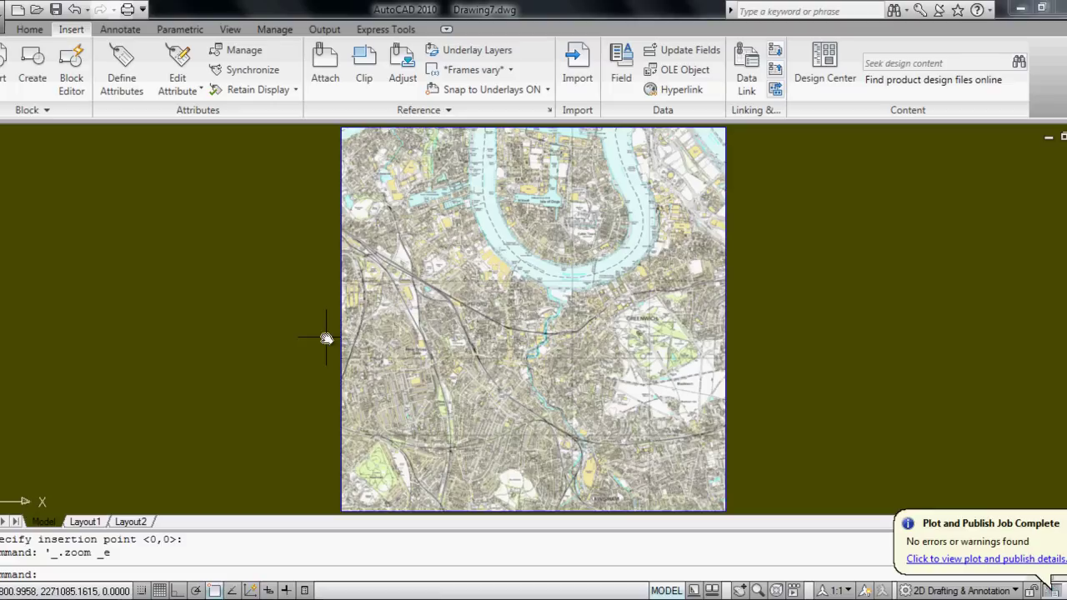
scroll(424, 306, "up", 5)
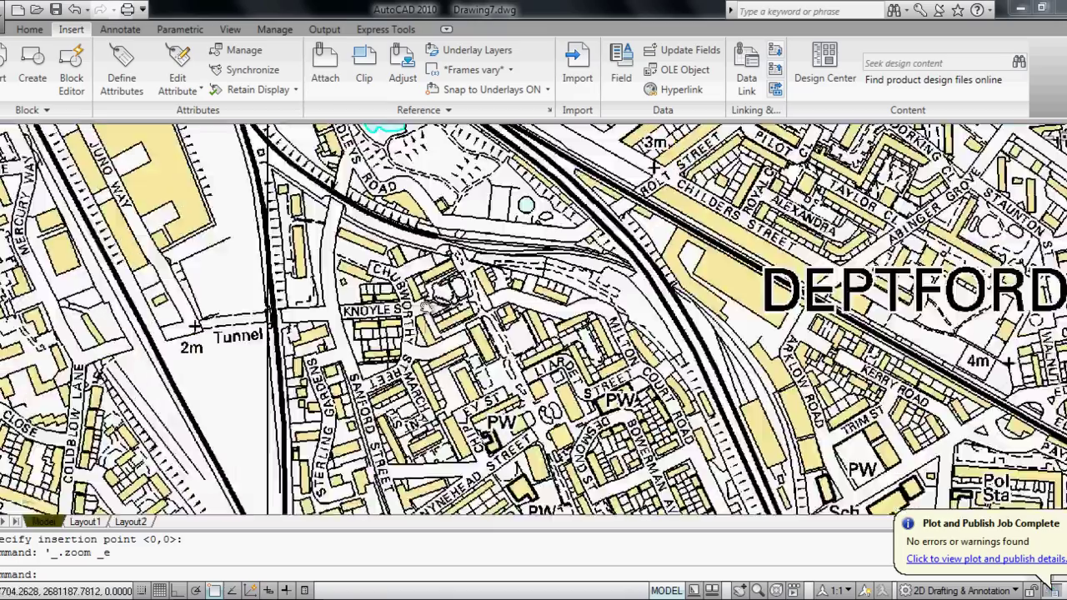
scroll(424, 306, "down", 6)
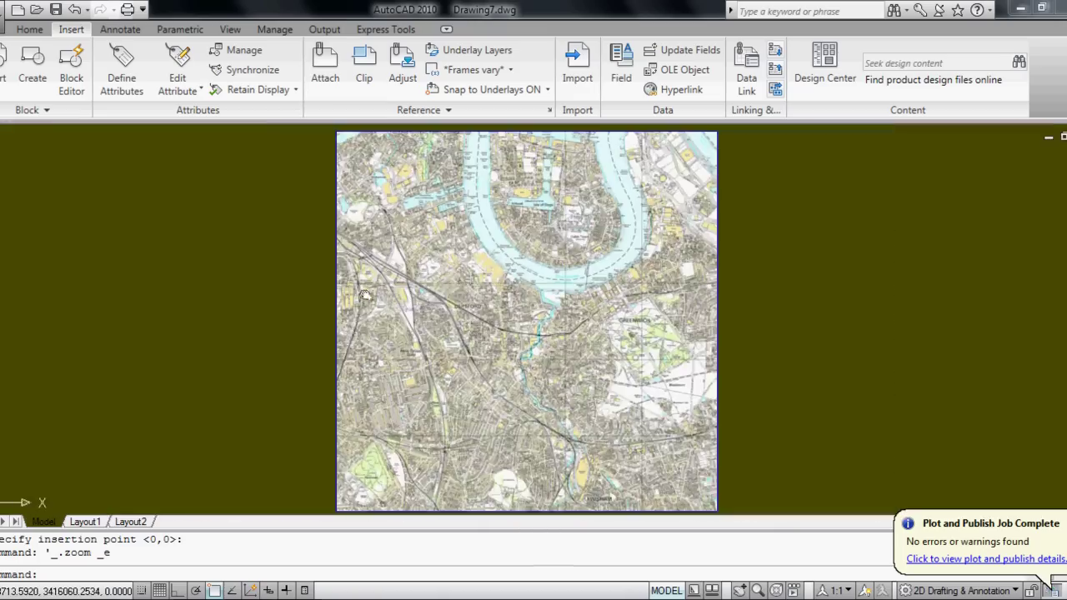
middle_click_drag(403, 275, 312, 221)
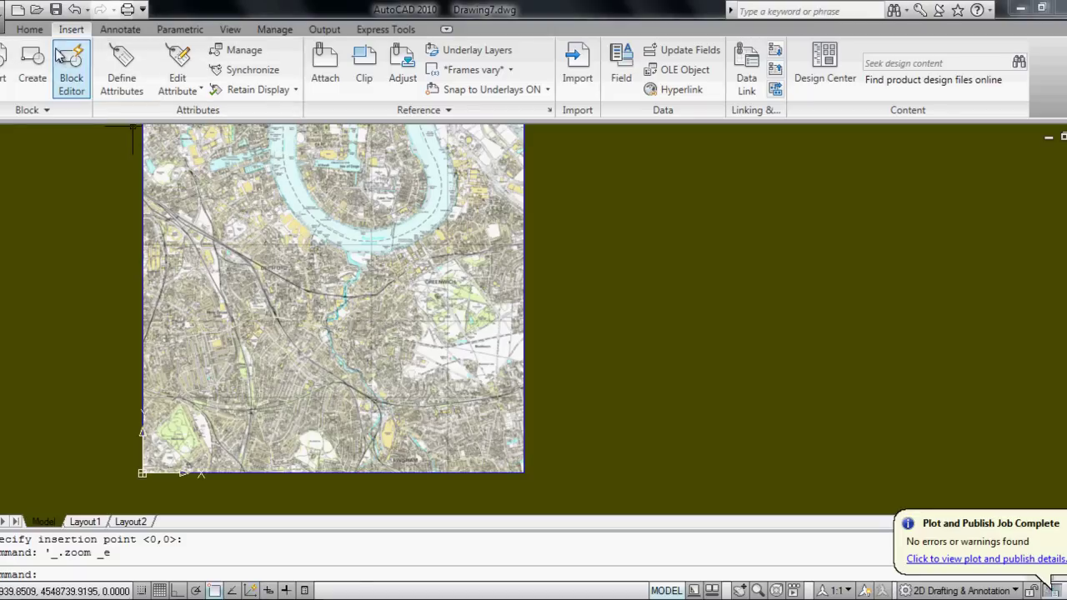
Measure the horizontal distance between two adjacent vertical grid lines east of the Greenwich Reach grid crossing, with Ortho on.
left_click(30, 30)
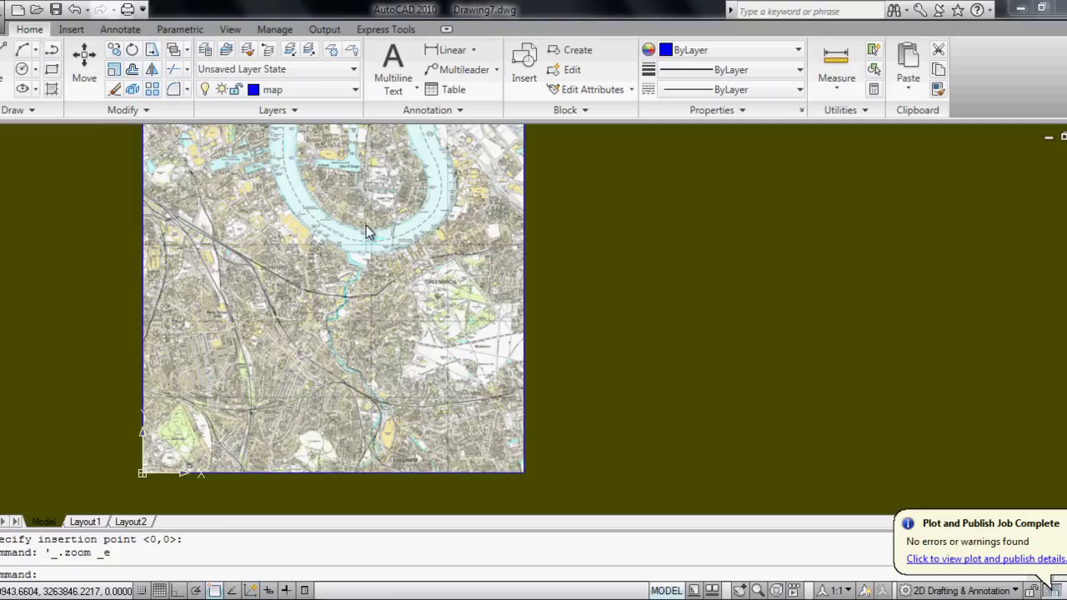
left_click(836, 62)
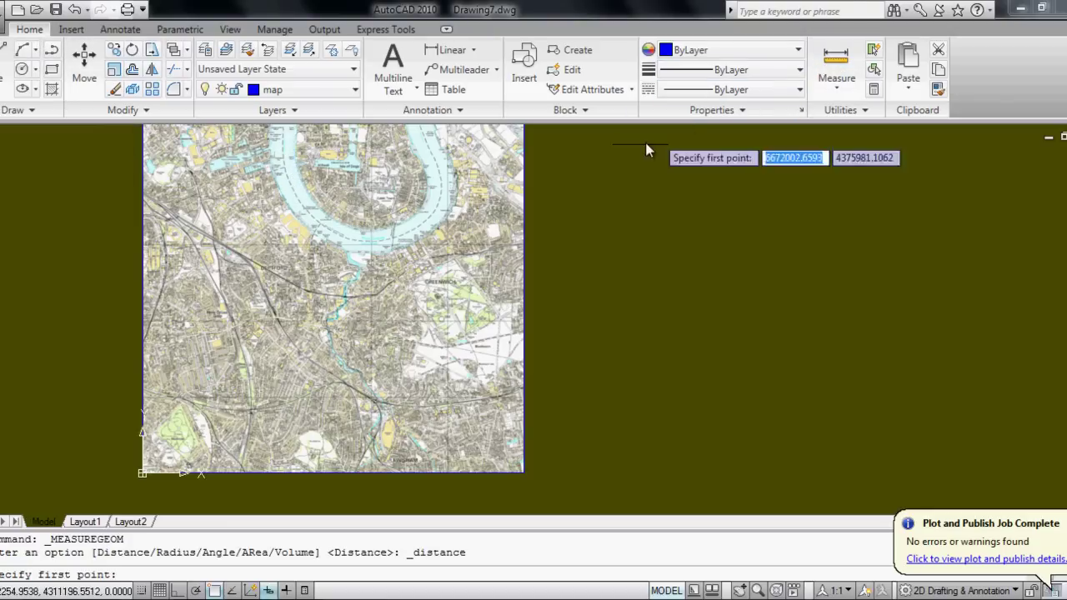
scroll(395, 235, "up", 4)
scroll(309, 295, "up", 8)
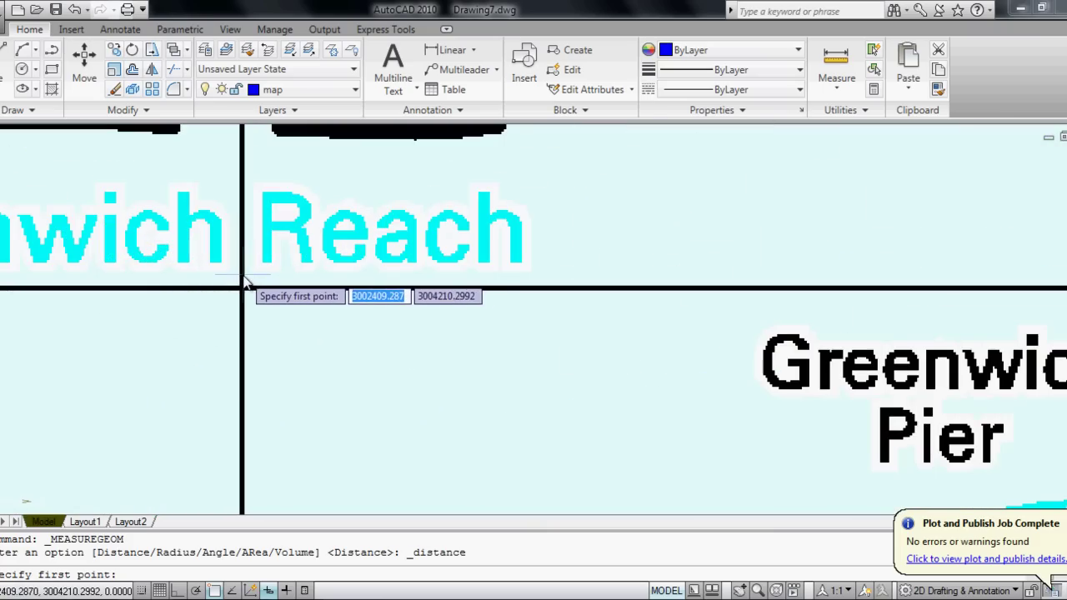
left_click(244, 285)
scroll(197, 266, "down", 5)
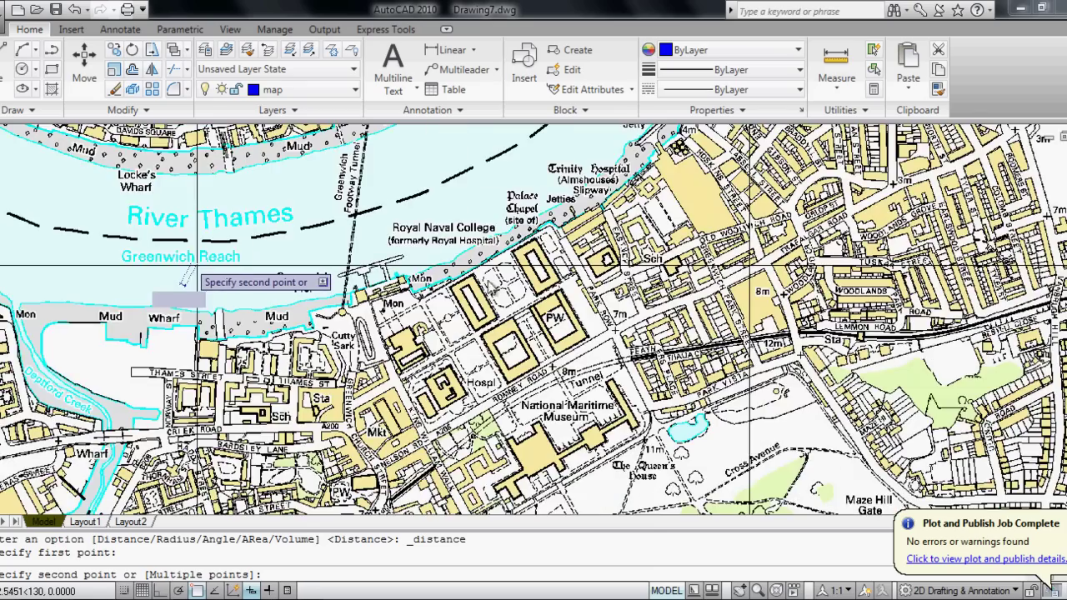
scroll(509, 279, "down", 2)
scroll(512, 250, "up", 7)
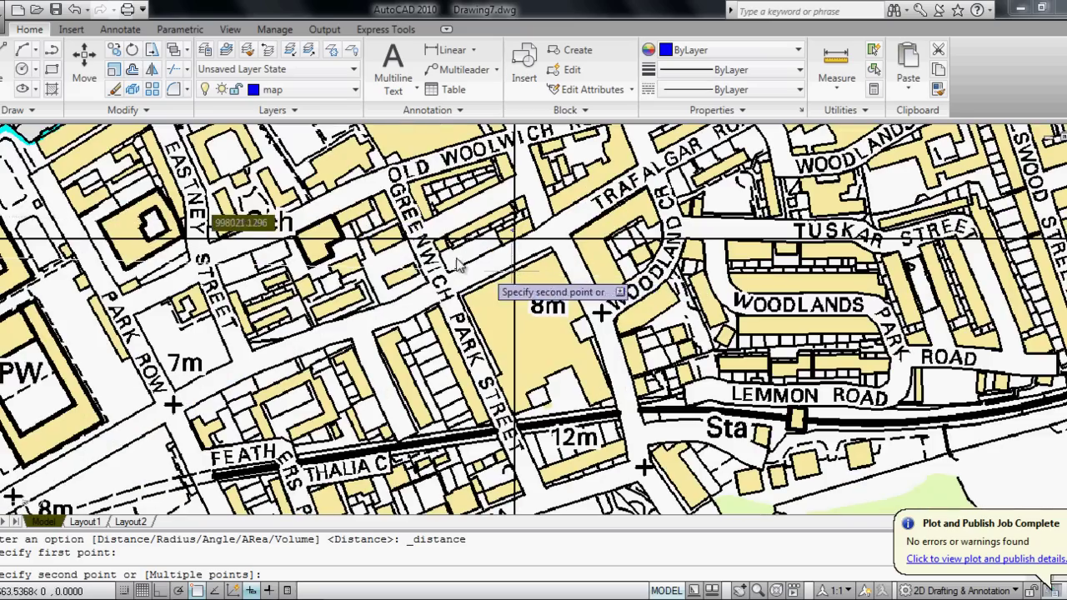
key("F8")
scroll(467, 262, "up", 8)
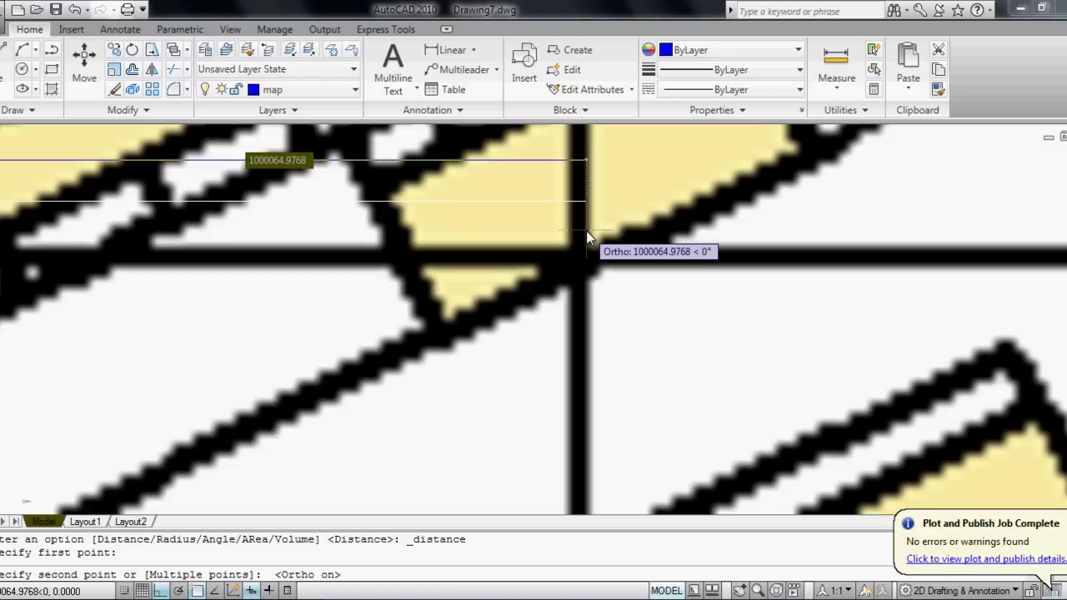
left_click(586, 231)
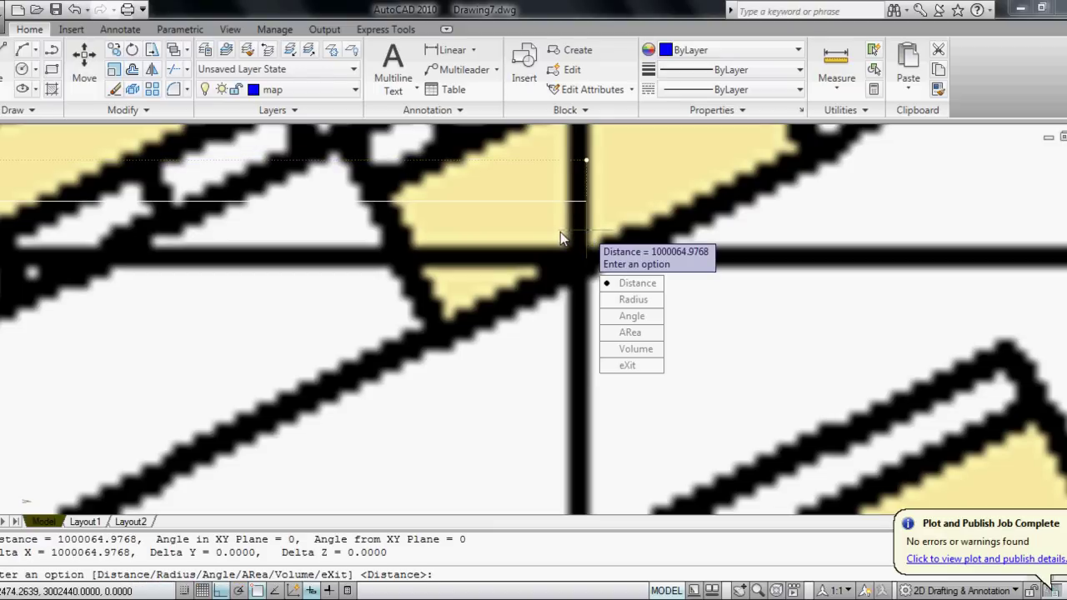
key("Escape")
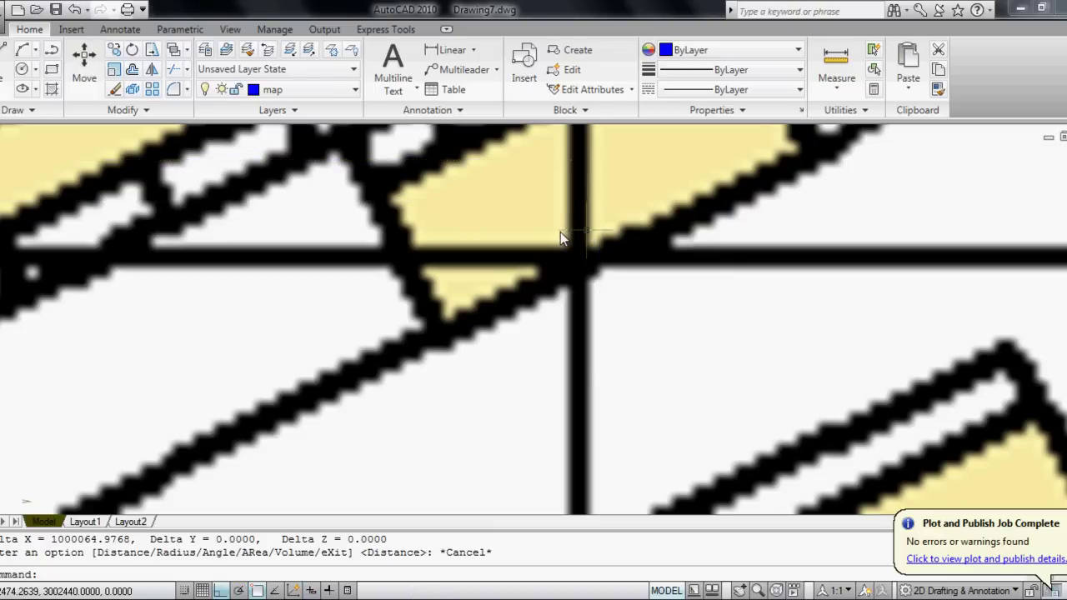
Create a new layer named buildings and make it the current layer.
scroll(560, 232, "down", 6)
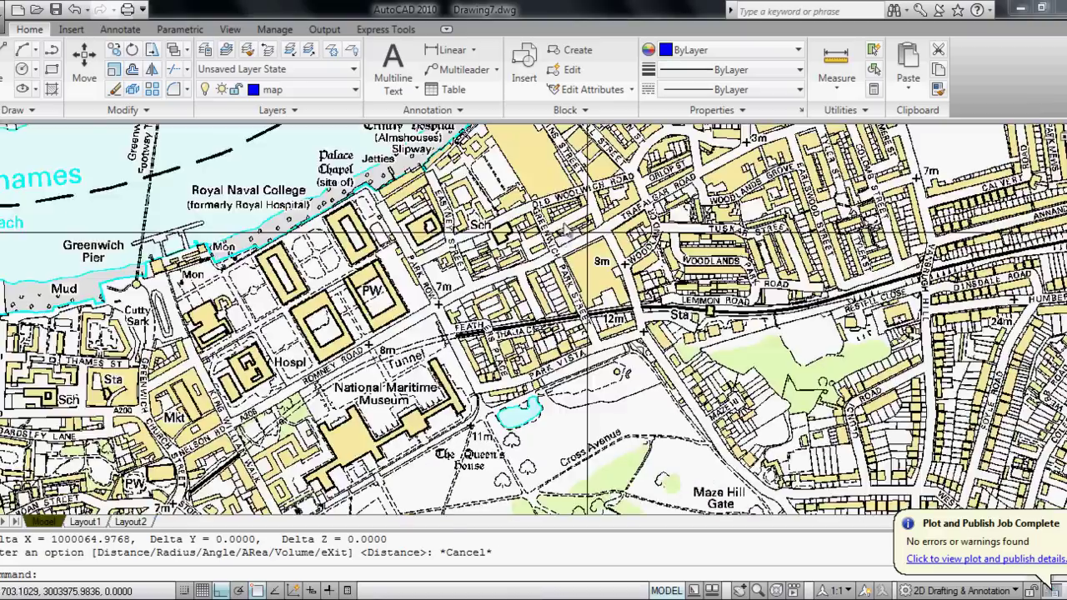
scroll(567, 231, "down", 3)
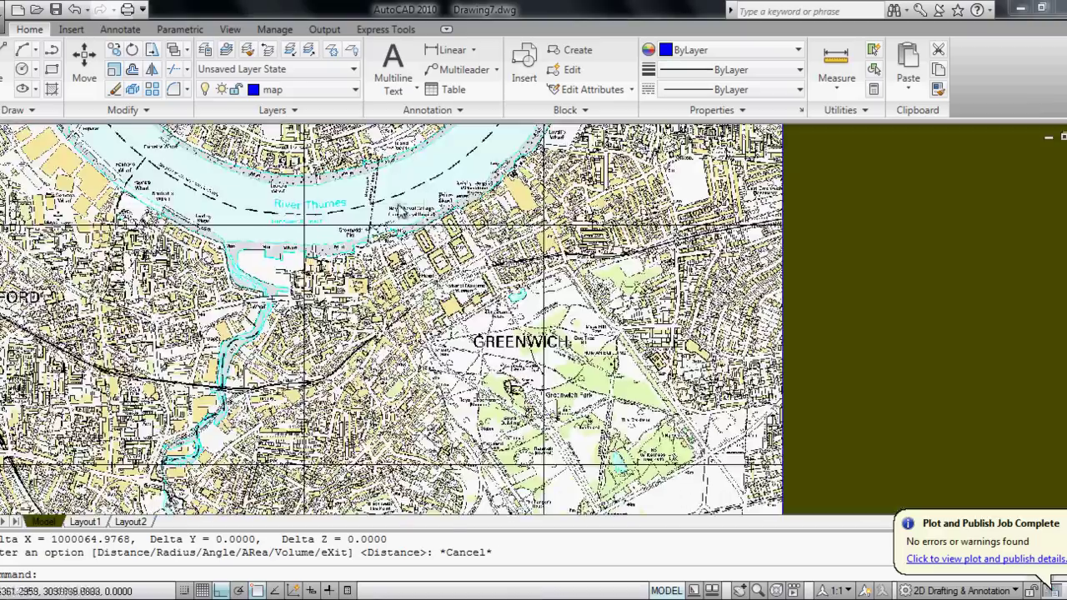
mouse_move(400, 210)
middle_mouse_down()
mouse_move(479, 304)
mouse_move(541, 332)
middle_mouse_up()
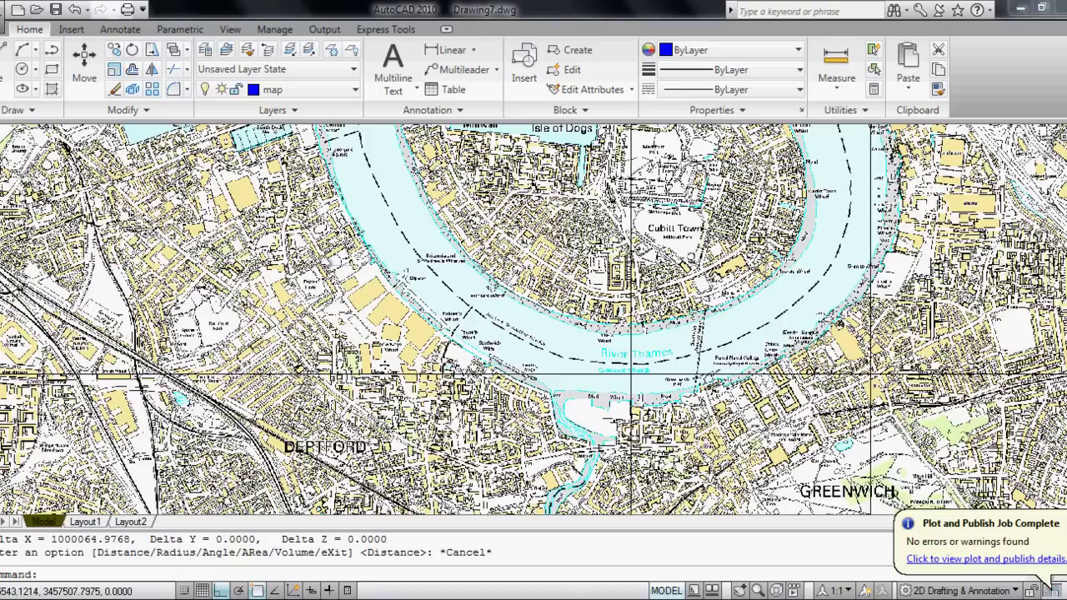
left_click(207, 50)
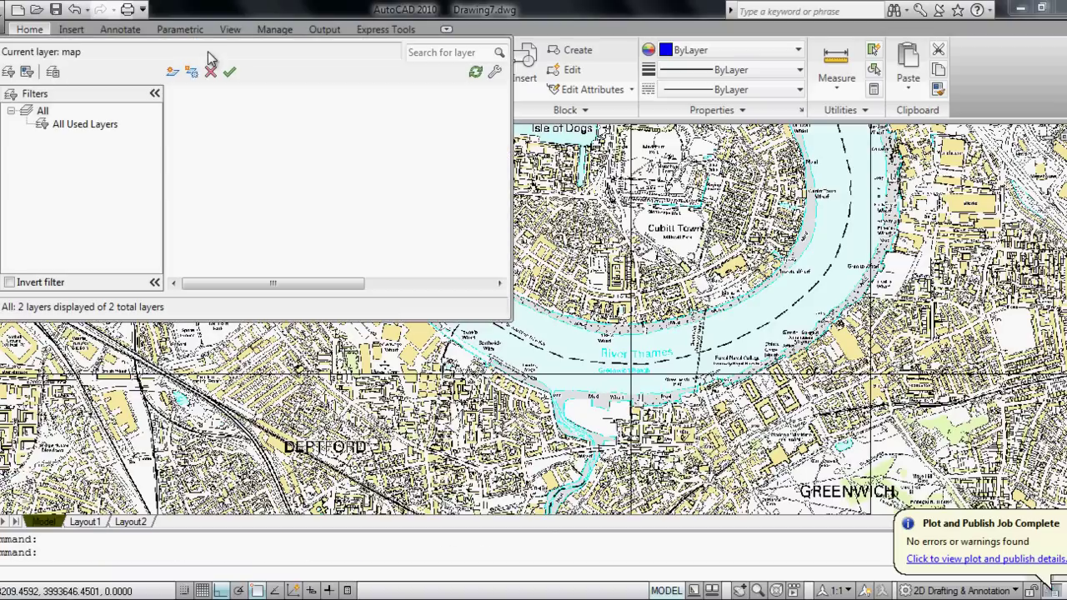
left_click(172, 72)
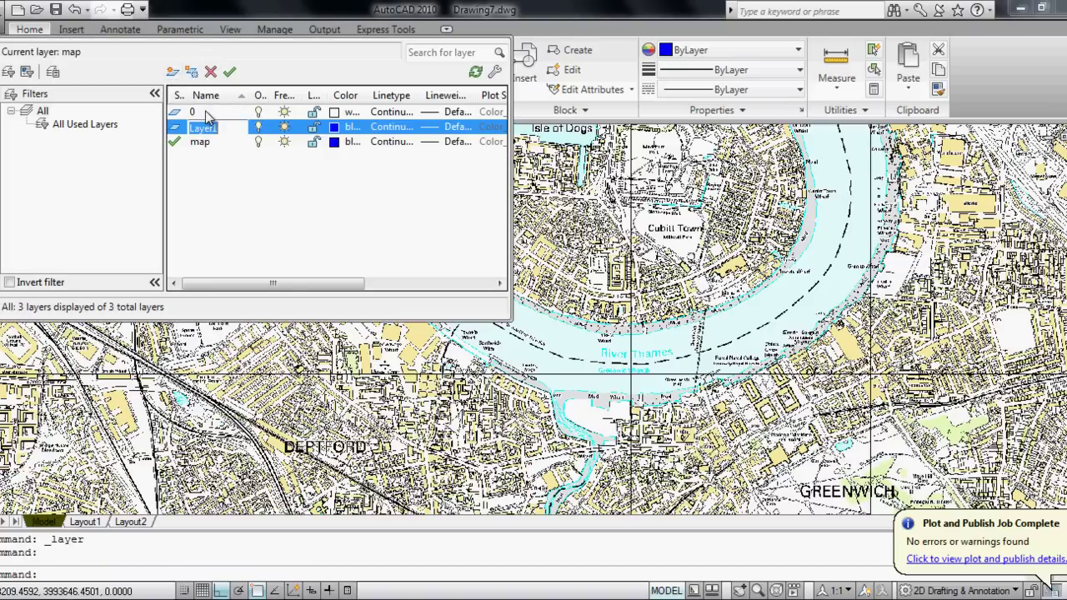
type("buildings")
key("Return")
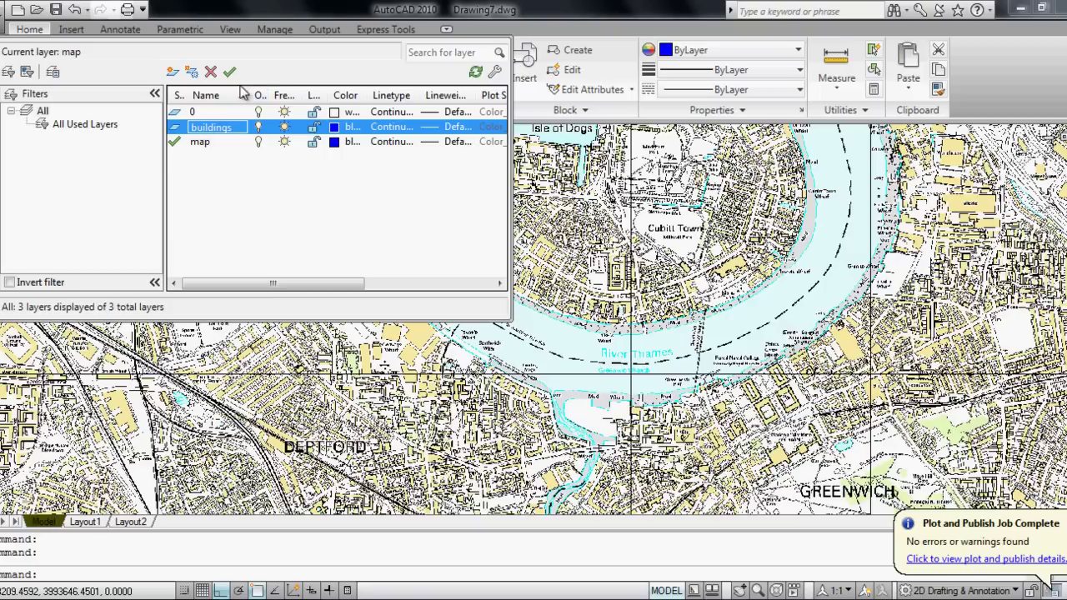
left_click(232, 73)
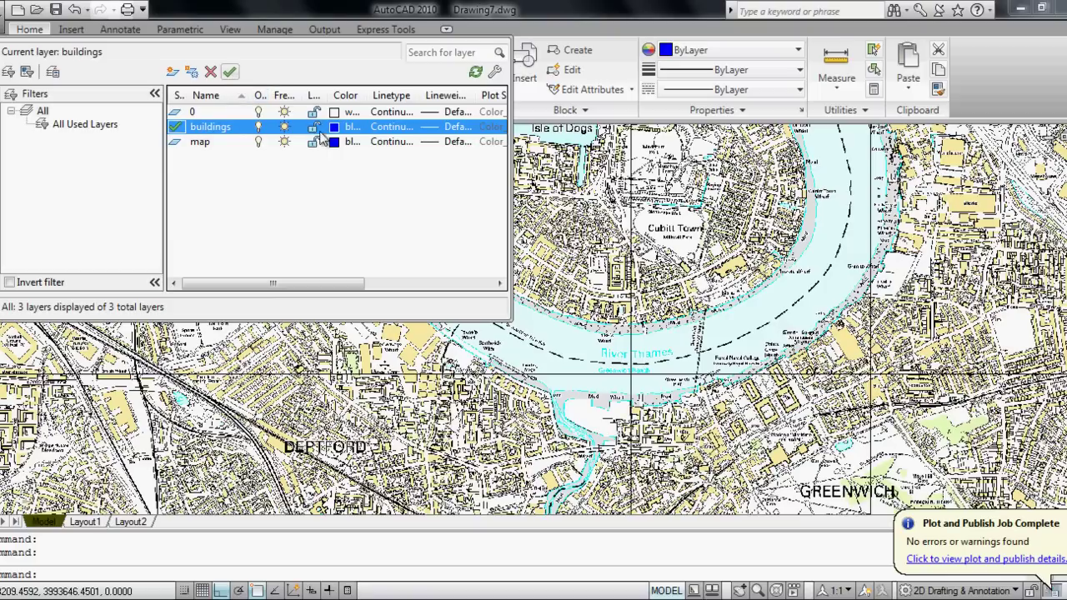
Set the buildings layer's color to red.
left_click(333, 127)
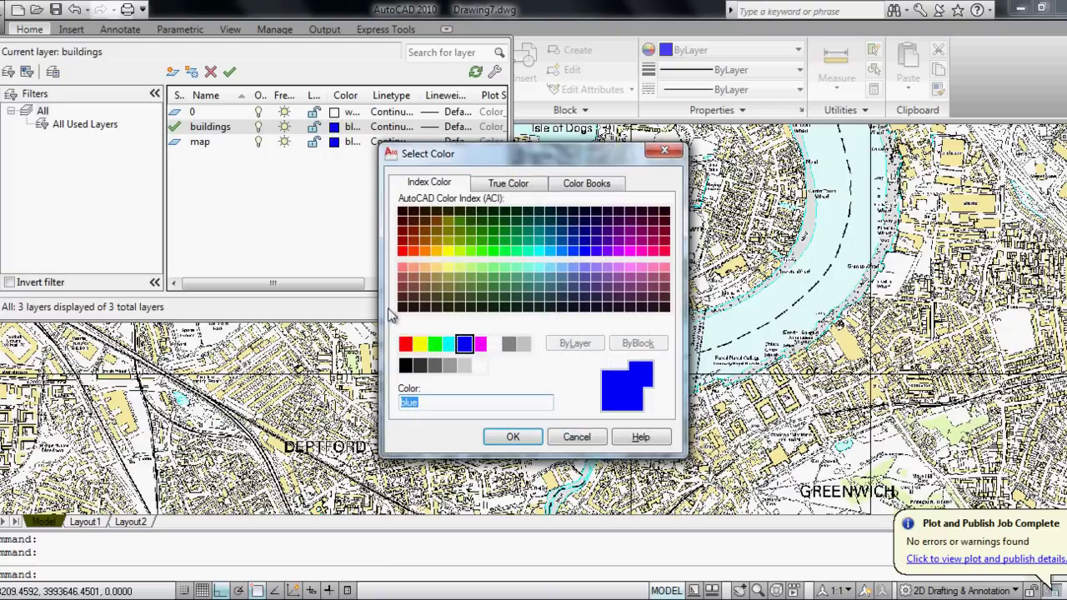
left_click(405, 343)
left_click(507, 437)
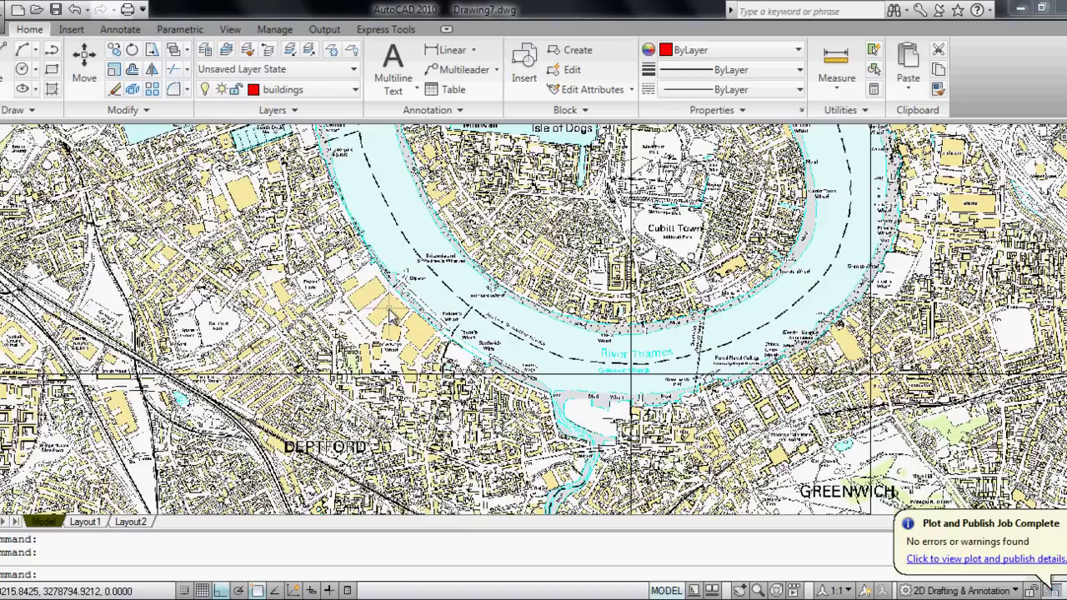
scroll(365, 313, "up", 8)
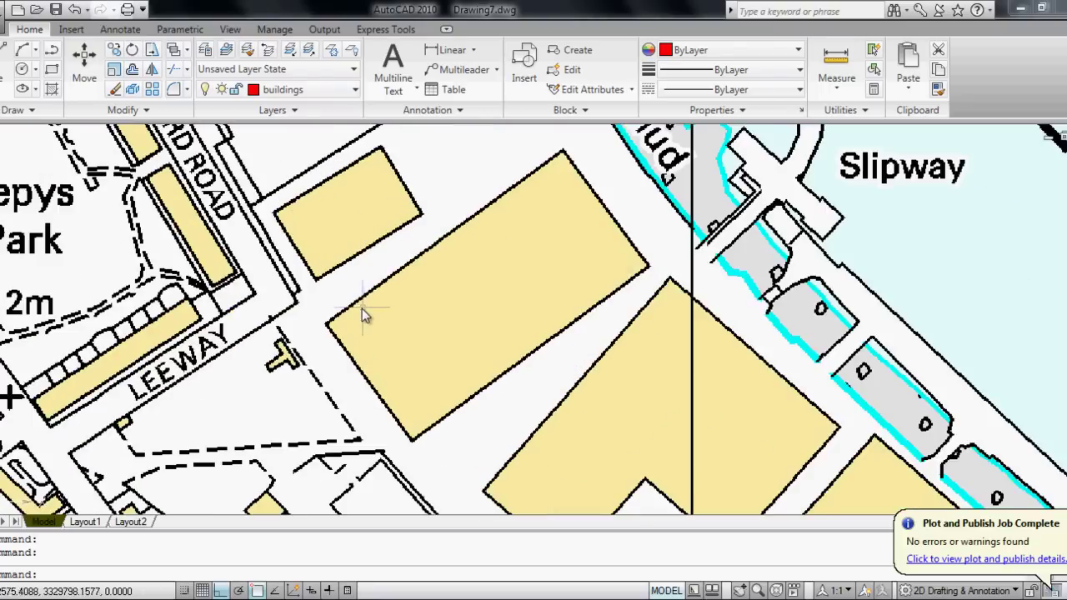
Trace the large rectangular building east of Leeway with lines from corner to corner, with Ortho off.
left_click(4, 71)
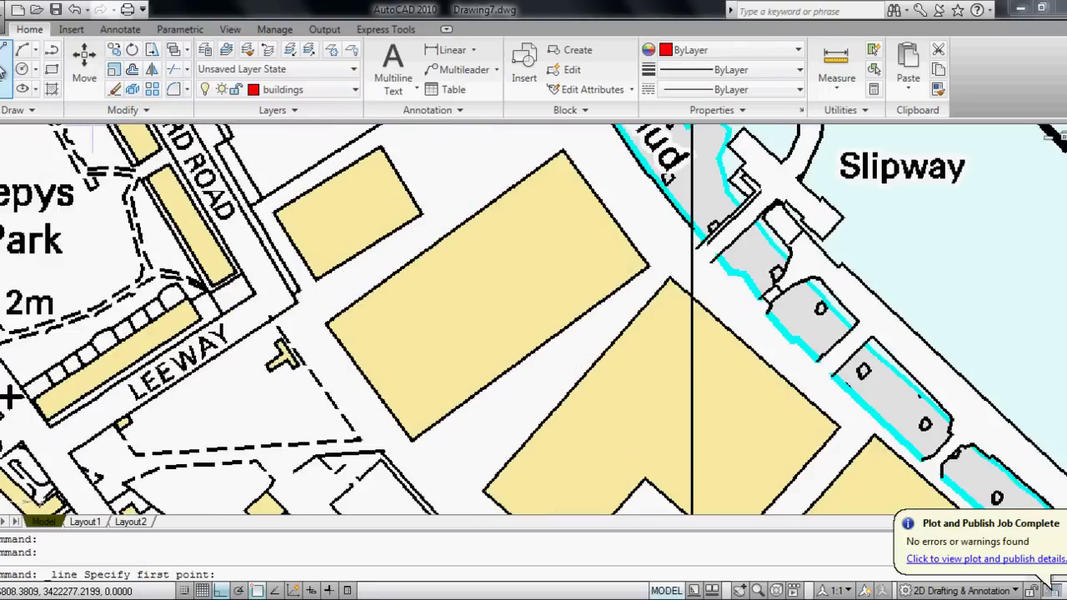
left_click(328, 325)
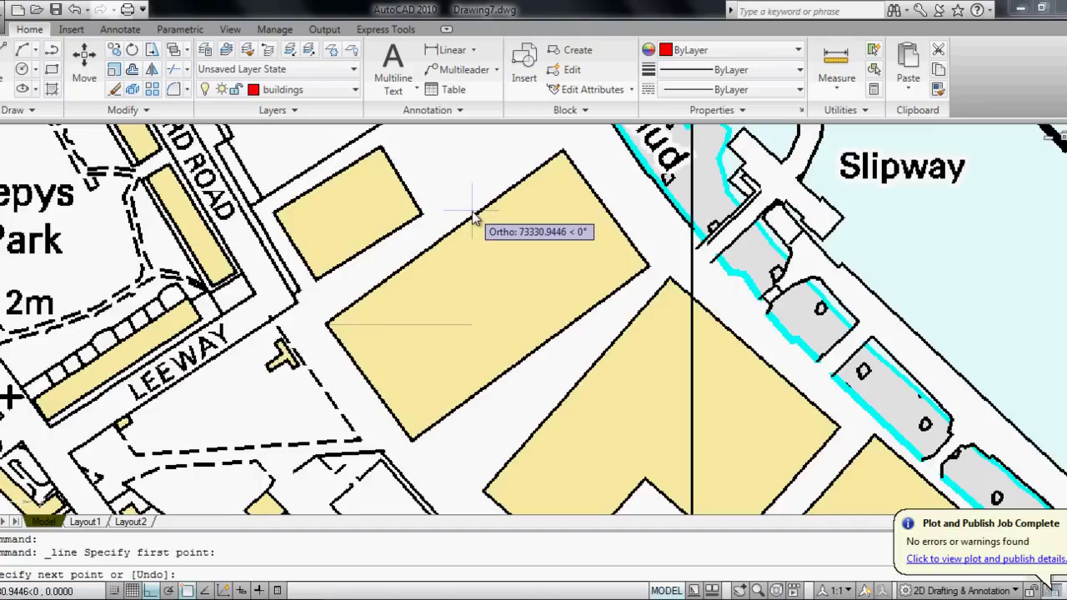
key("F8")
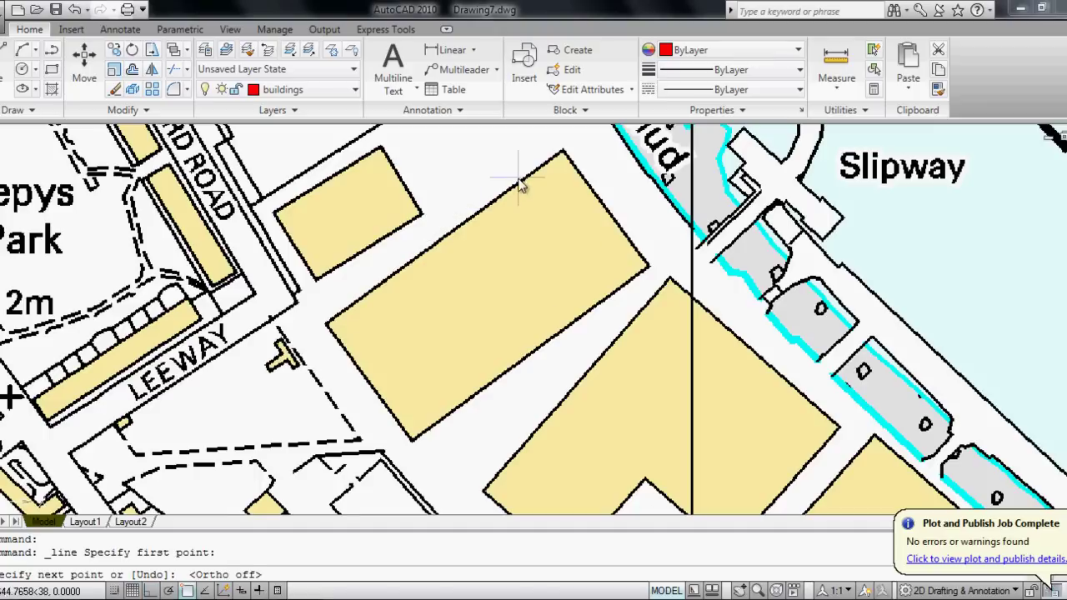
left_click(564, 152)
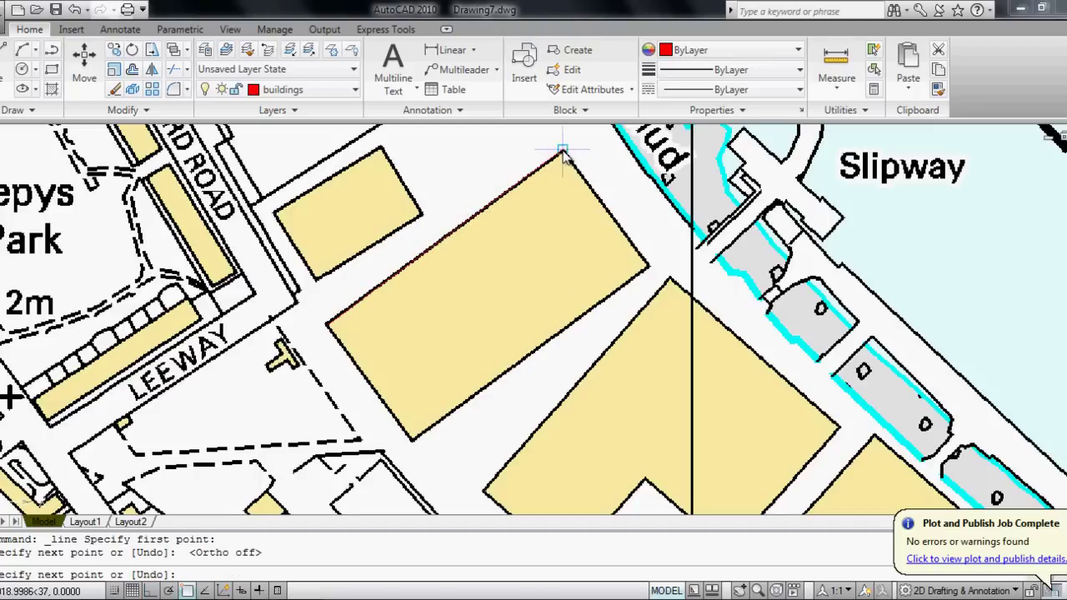
left_click(648, 268)
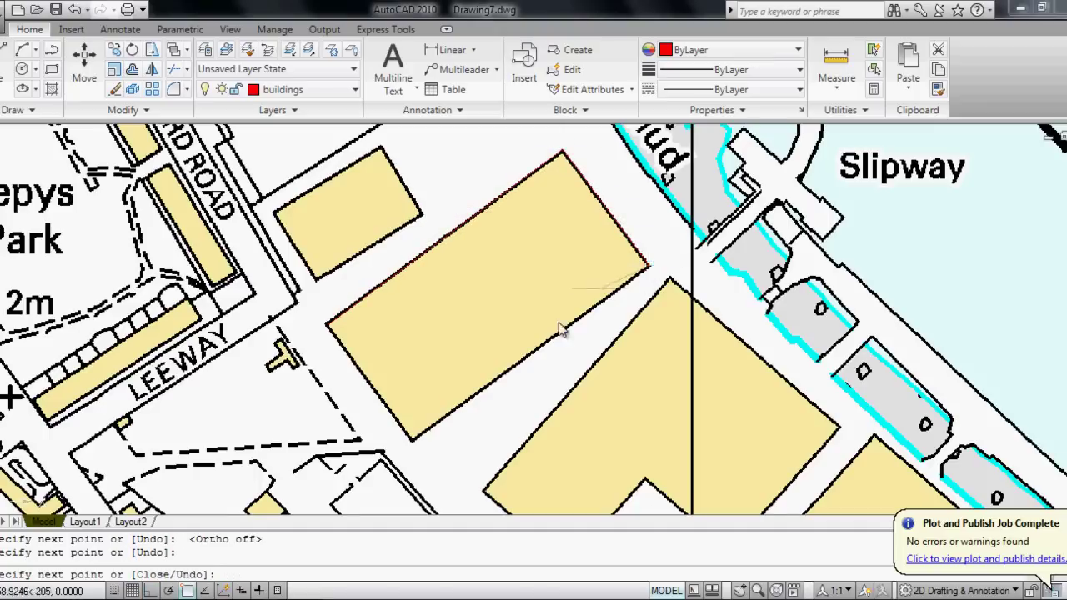
left_click(411, 439)
left_click(326, 325)
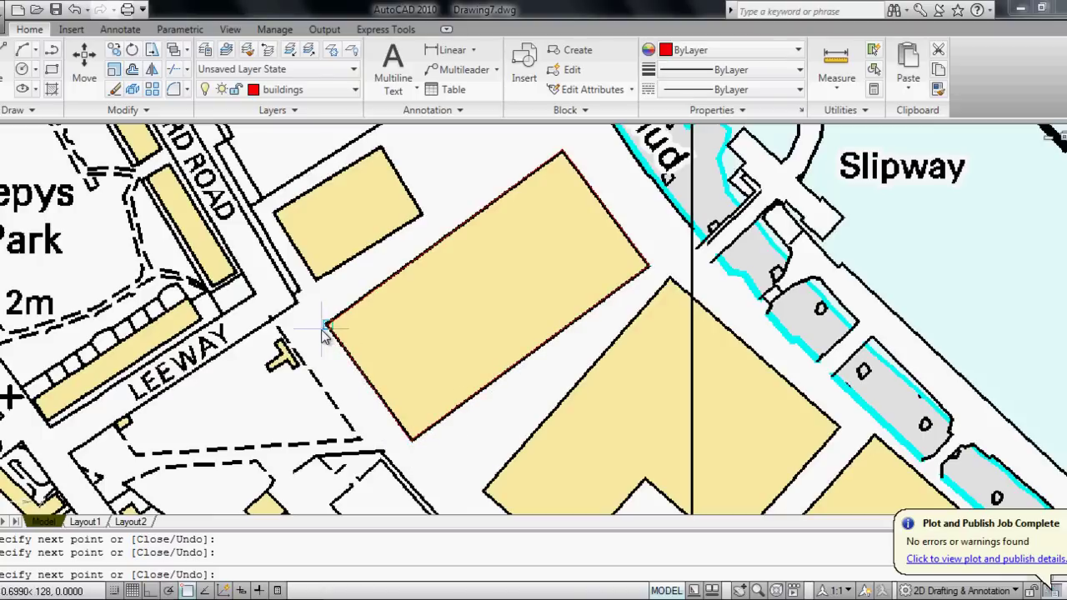
key("Return")
Trace the notched six-sided building southeast of the outlined rectangle with a closed chain of lines.
middle_click_drag(495, 445, 417, 361)
key("Return")
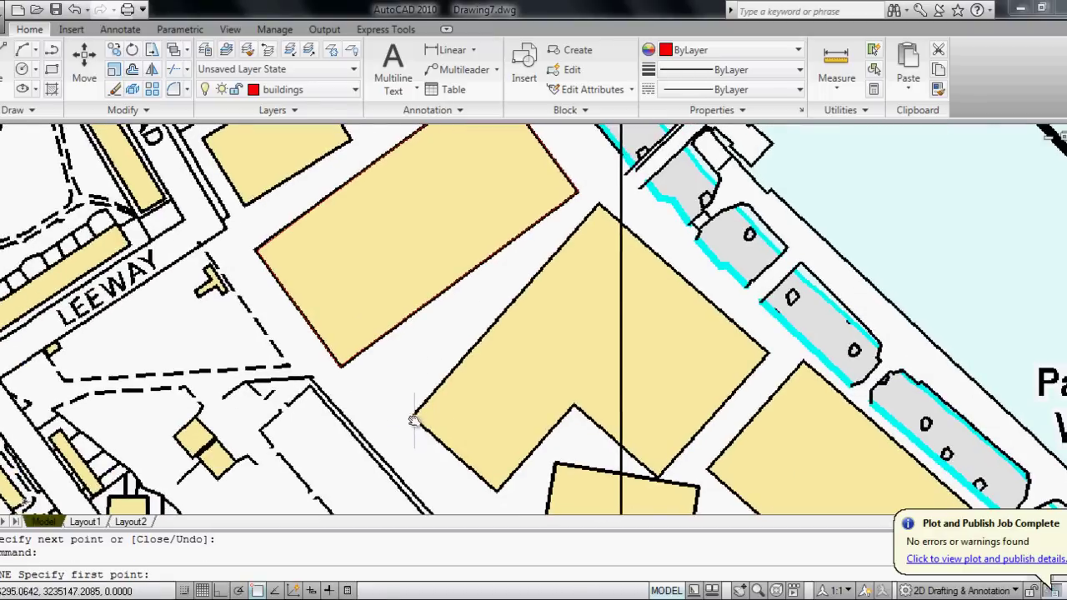
left_click(412, 417)
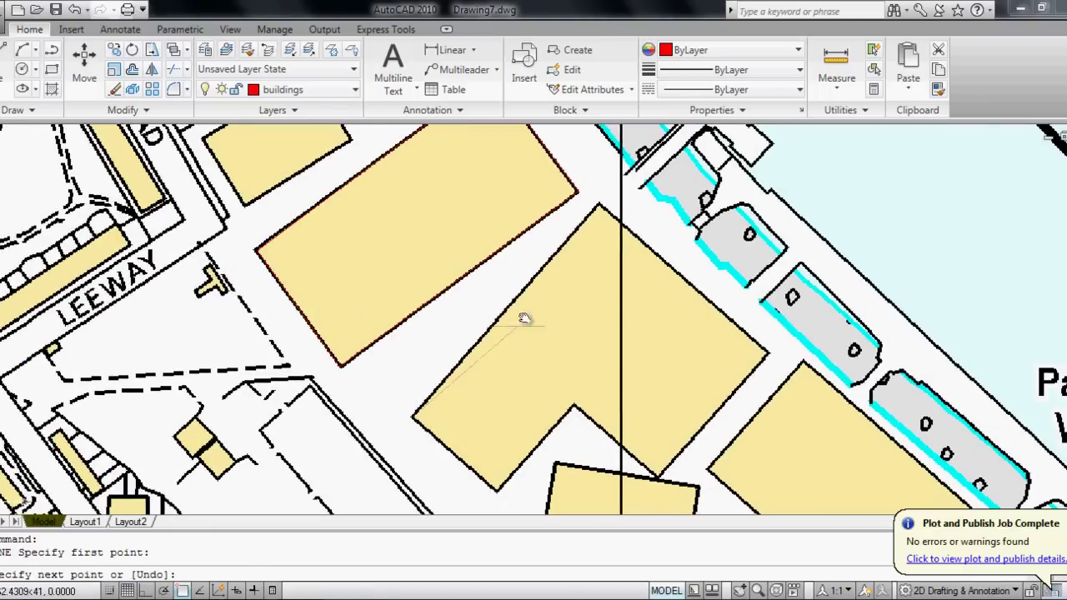
left_click(599, 207)
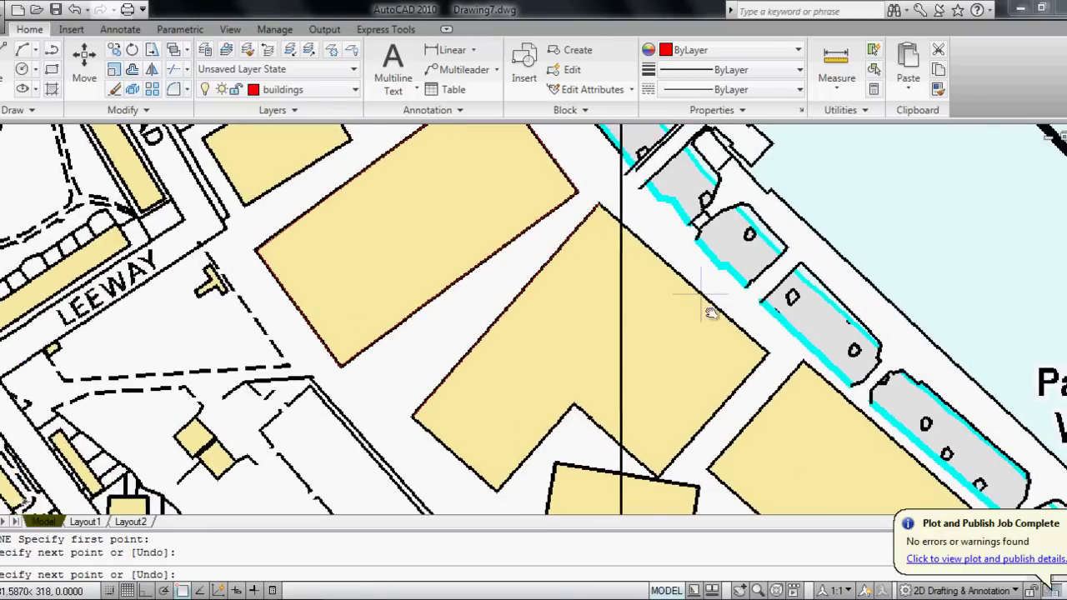
left_click(765, 352)
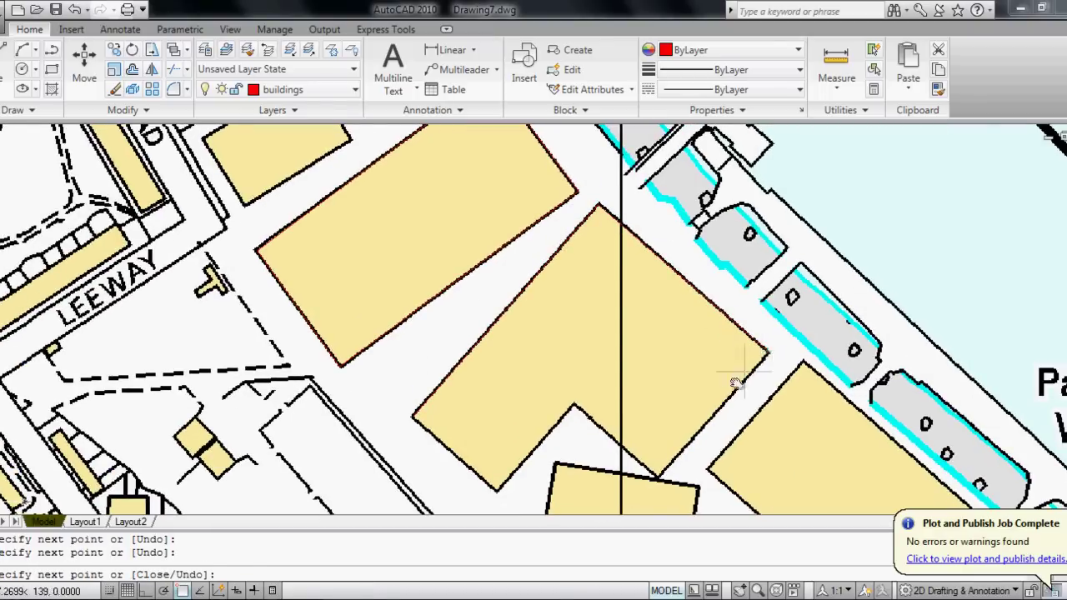
left_click(657, 475)
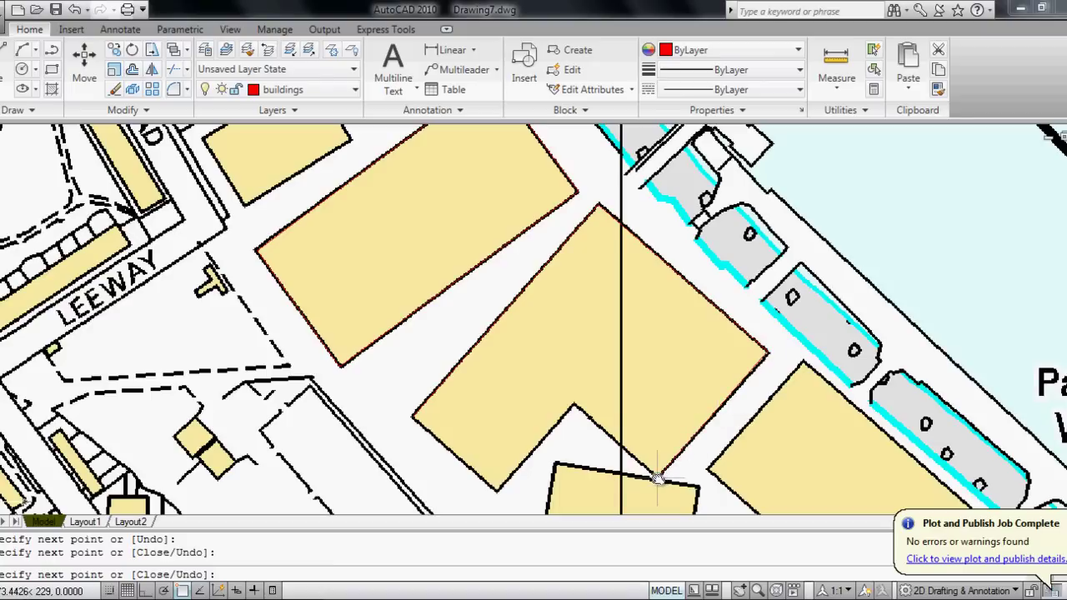
left_click(573, 409)
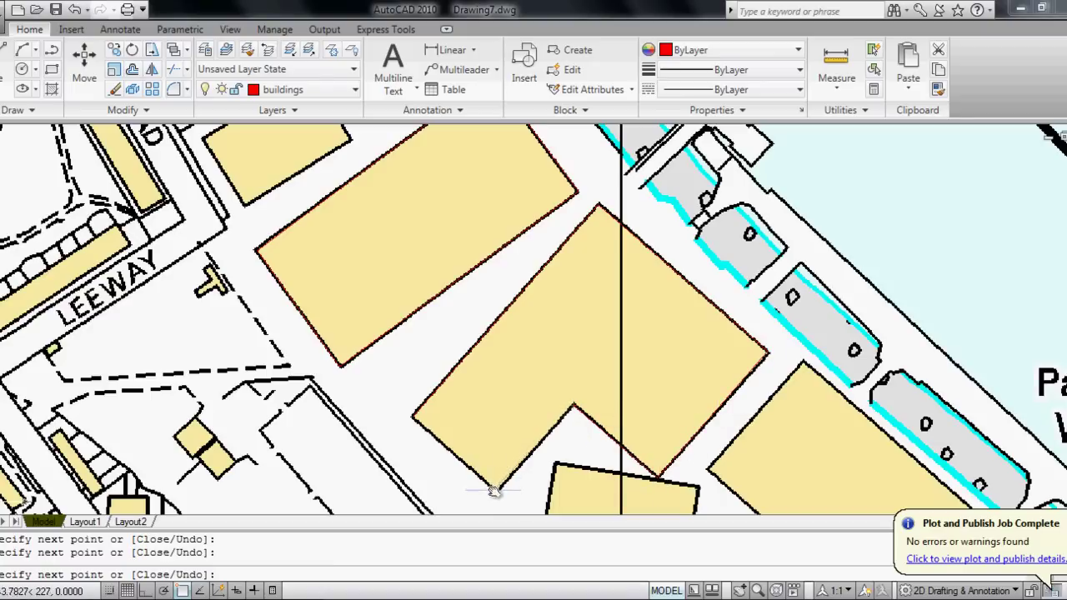
left_click(497, 490)
left_click(414, 416)
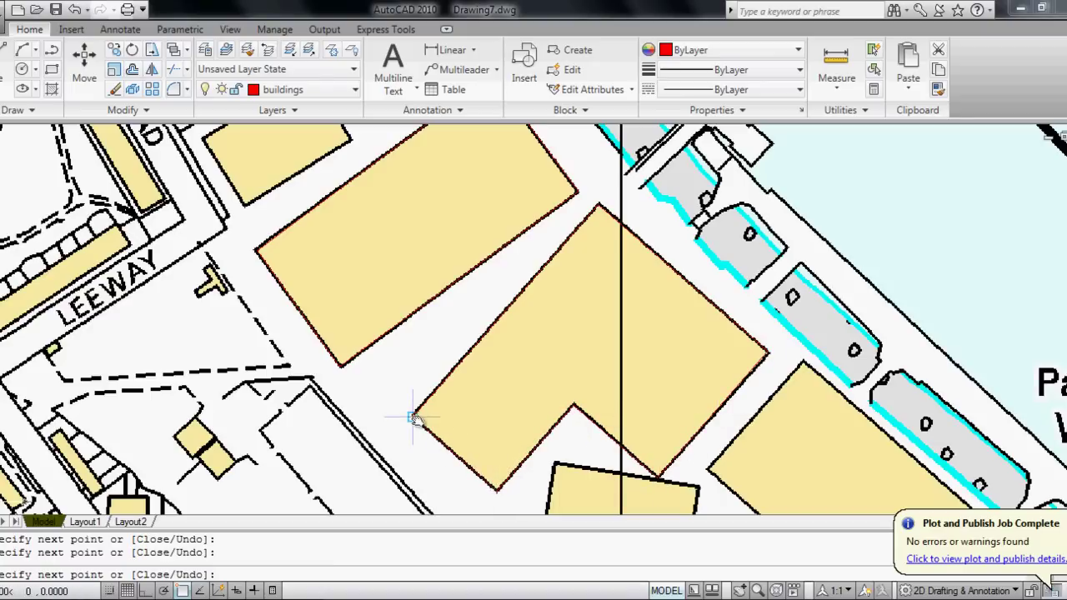
key("Return")
Set up a hatch with the predefined ANSI31 pattern at a scale of 100.
scroll(375, 422, "down", 5)
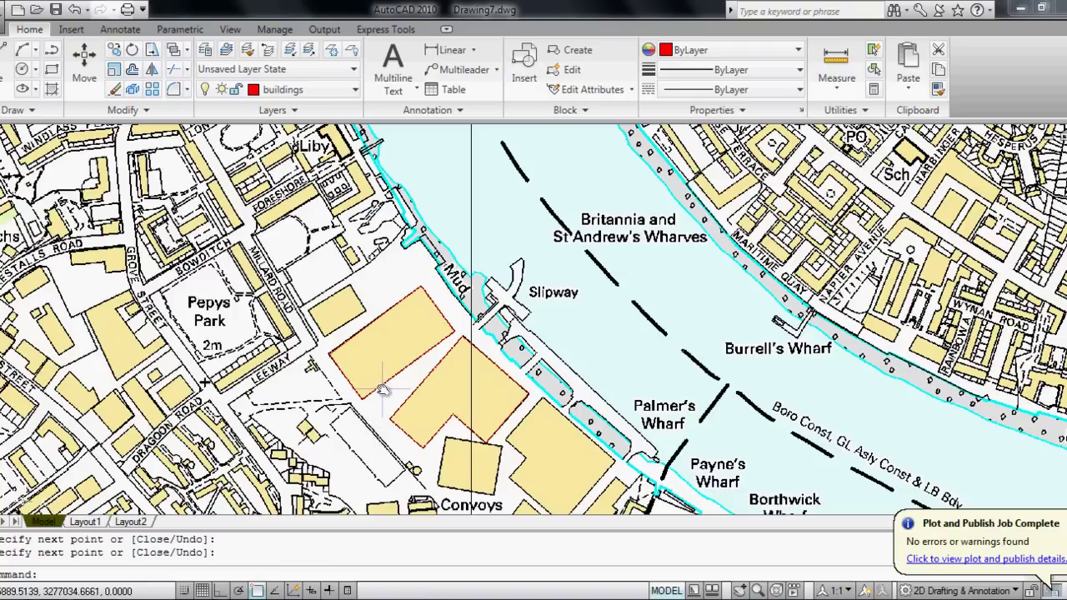
middle_click_drag(360, 390, 390, 382)
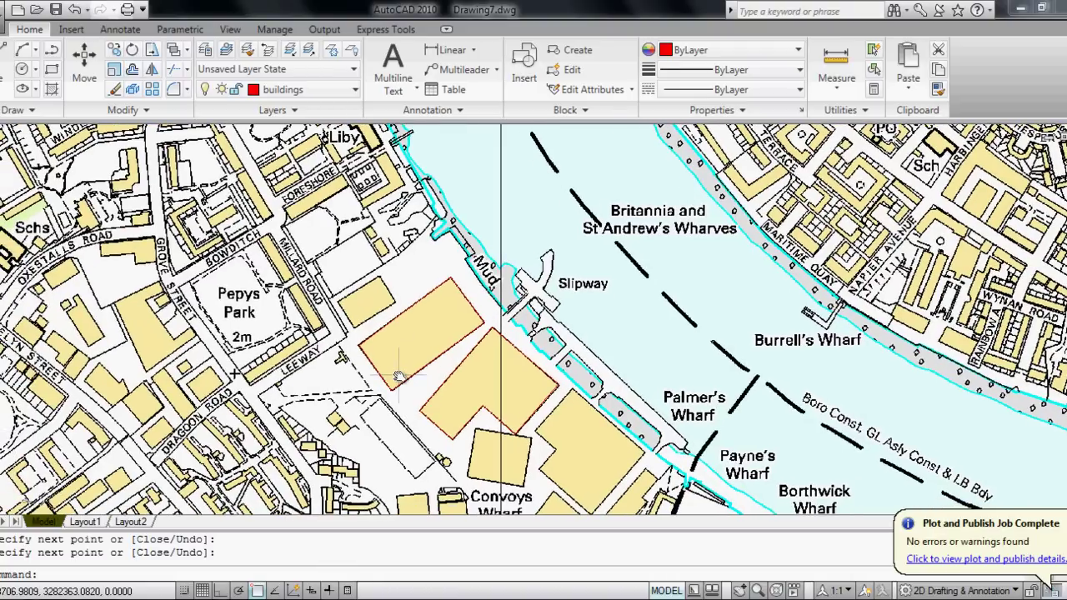
left_click(51, 91)
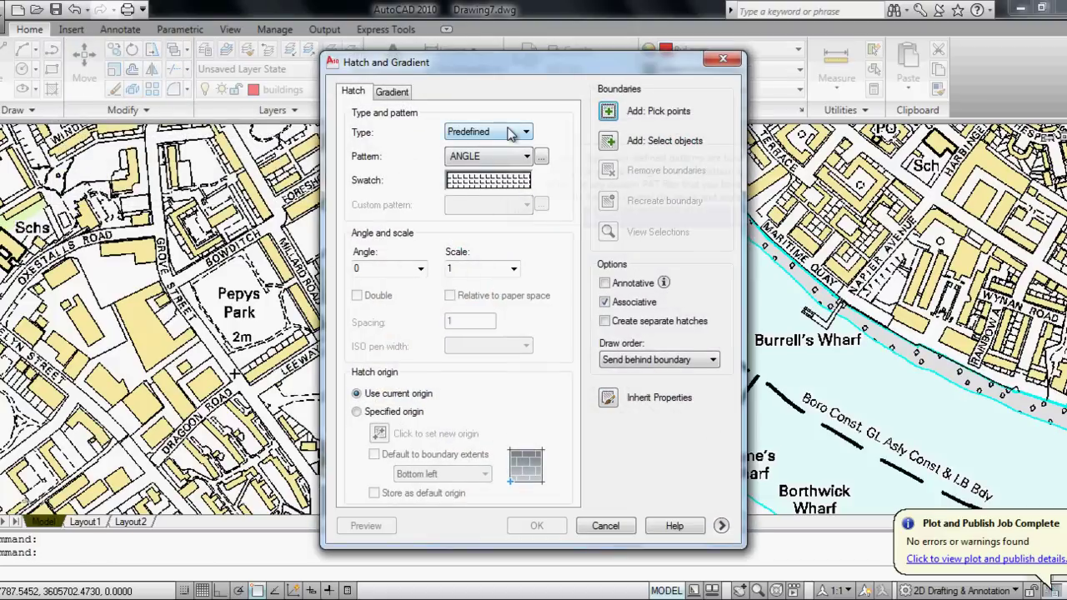
left_click(508, 131)
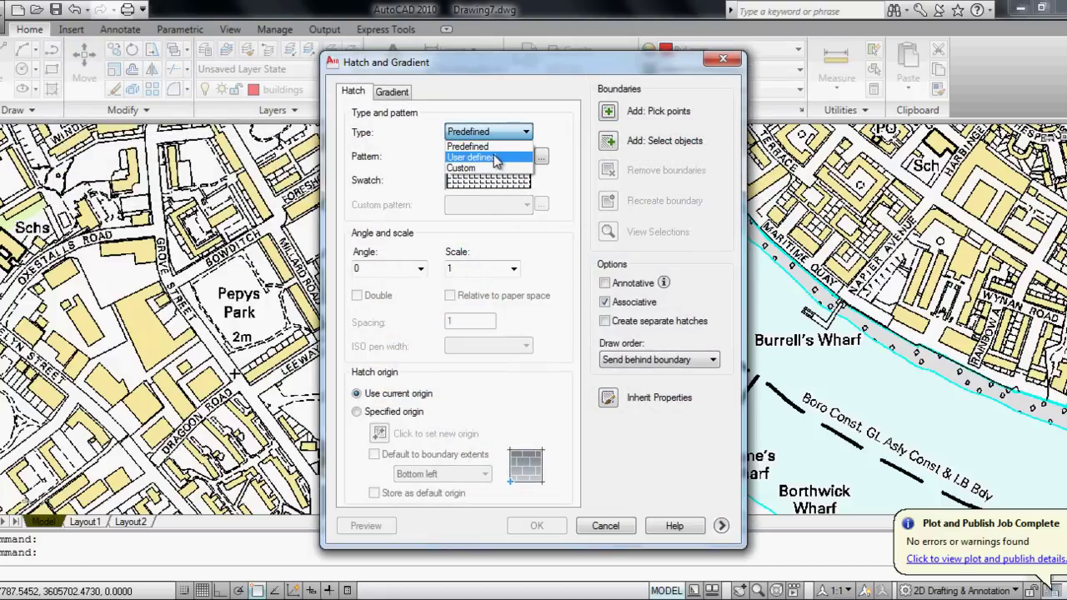
left_click(511, 134)
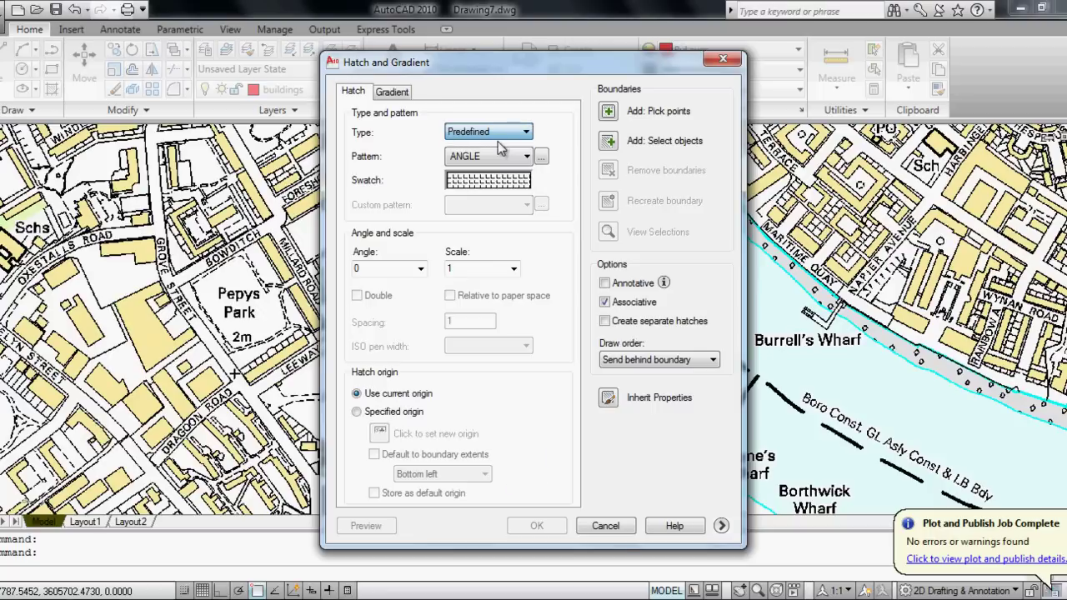
left_click(541, 156)
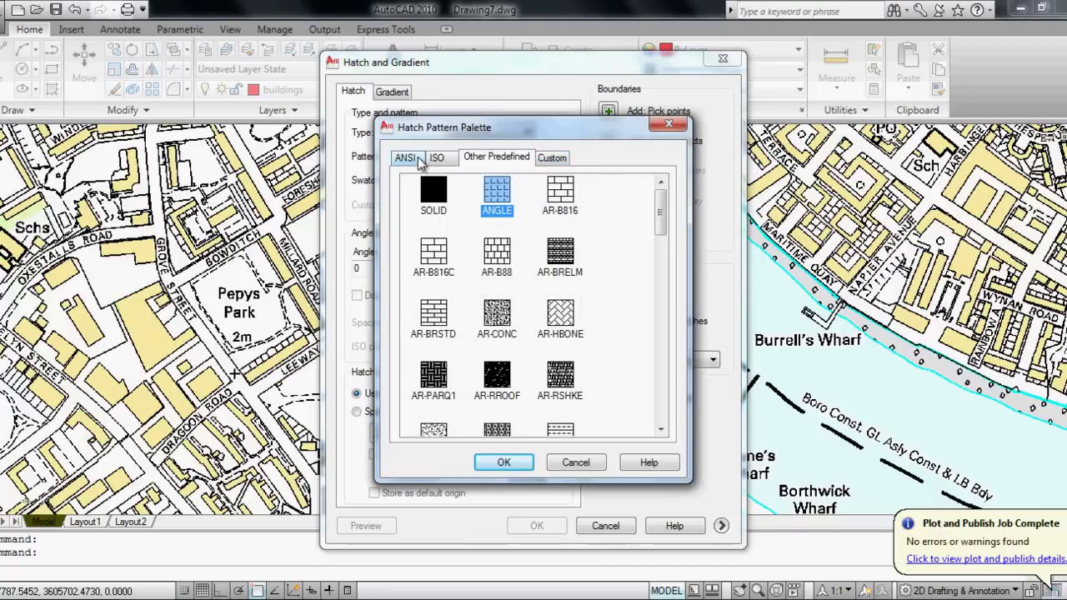
left_click(406, 157)
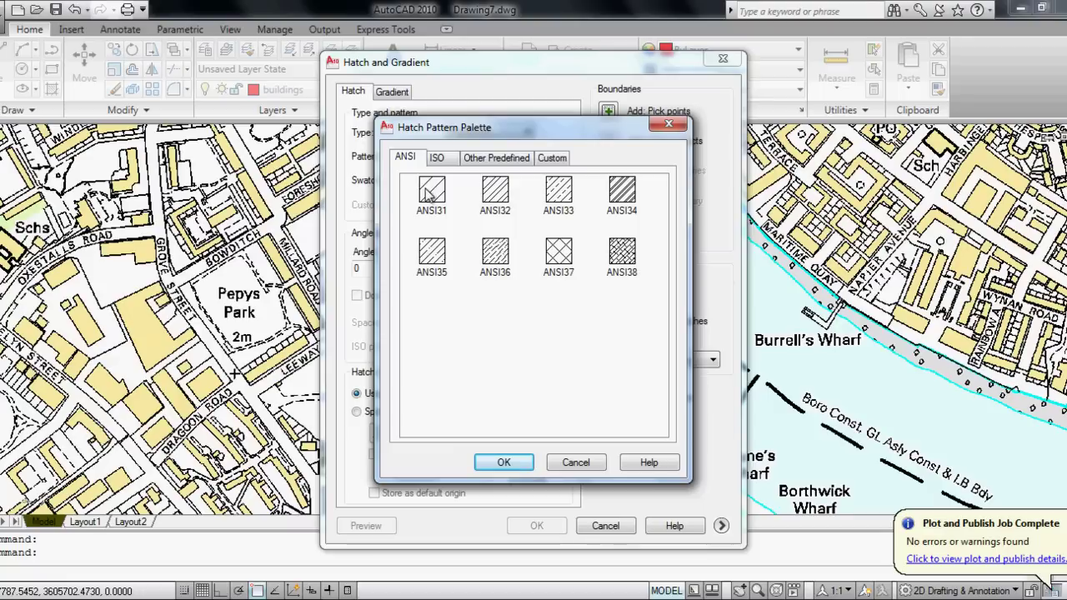
left_click(436, 193)
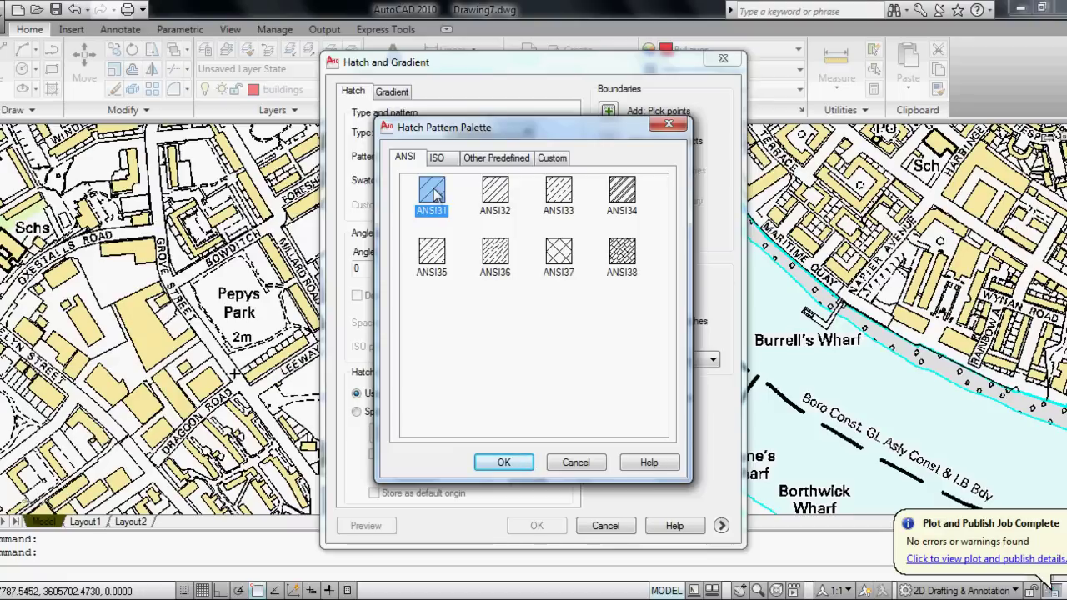
left_click(500, 463)
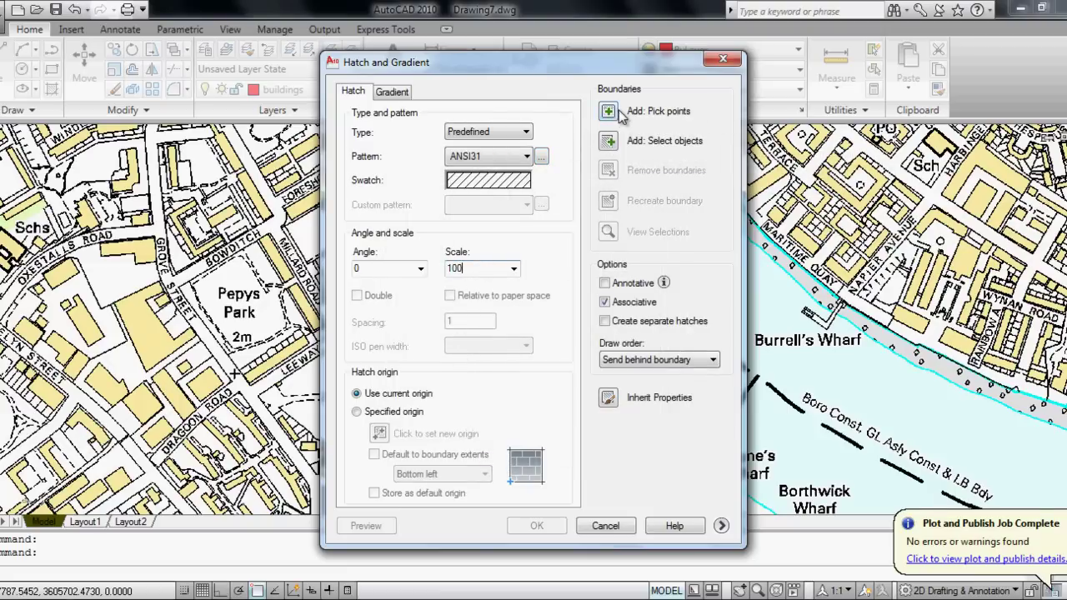
Apply the hatch inside the outlined rectangular building by picking an internal point.
left_click(608, 112)
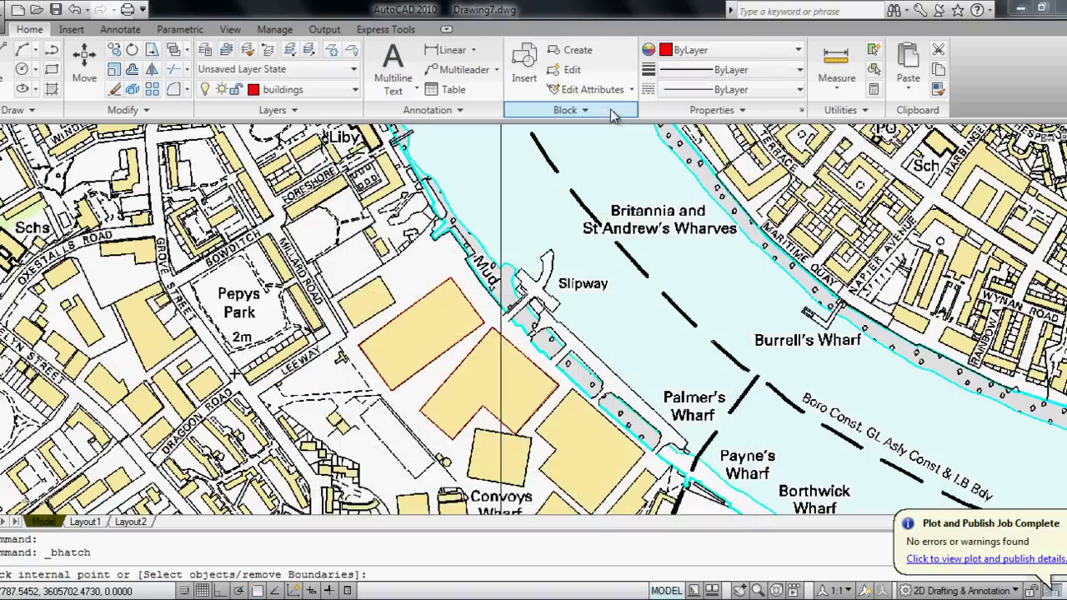
left_click(444, 337)
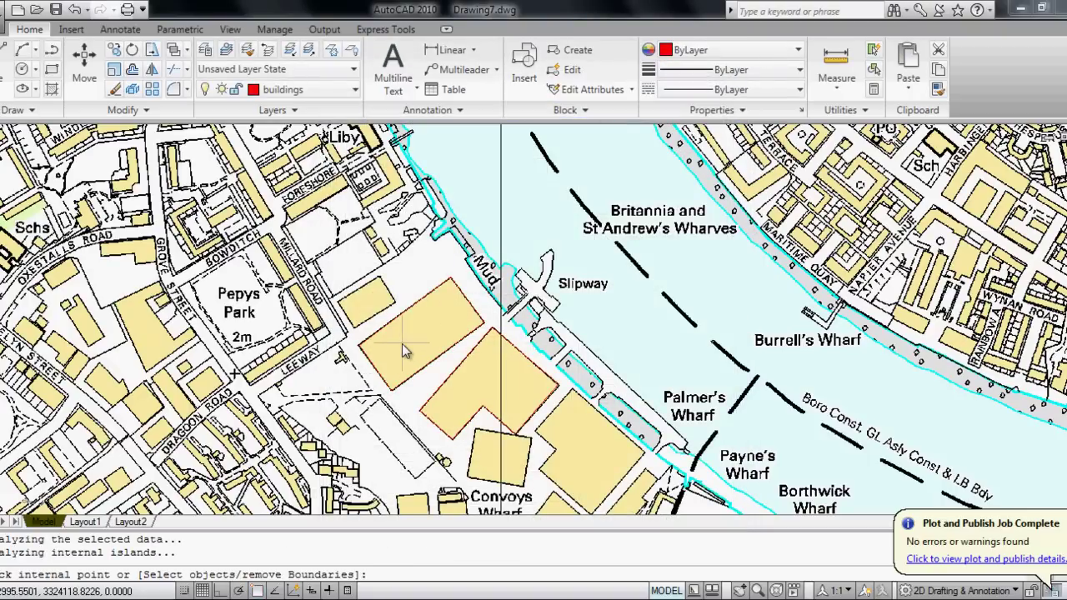
key("Return")
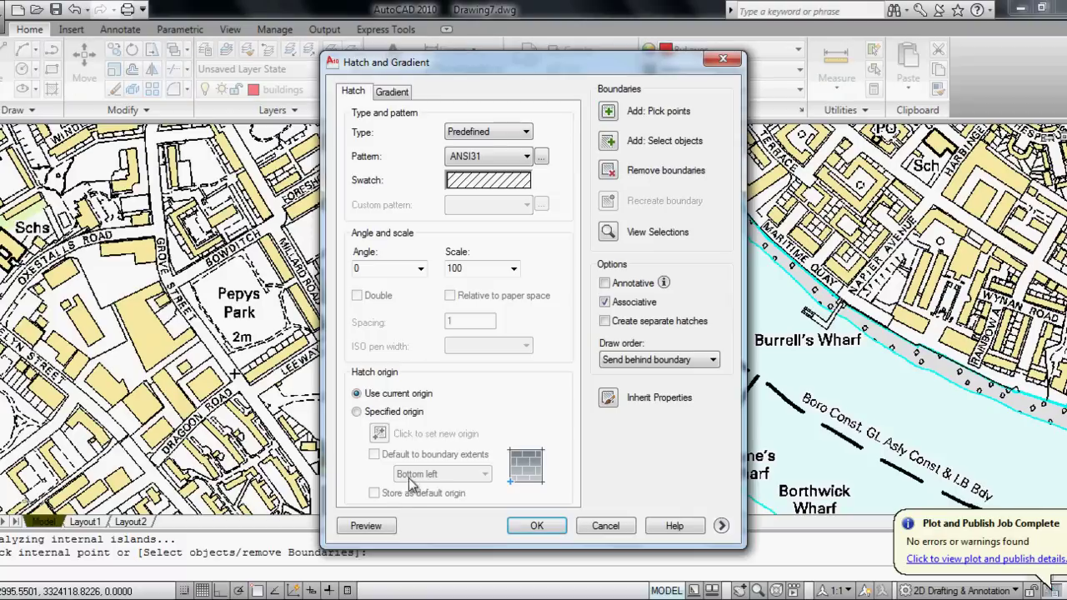
left_click(526, 530)
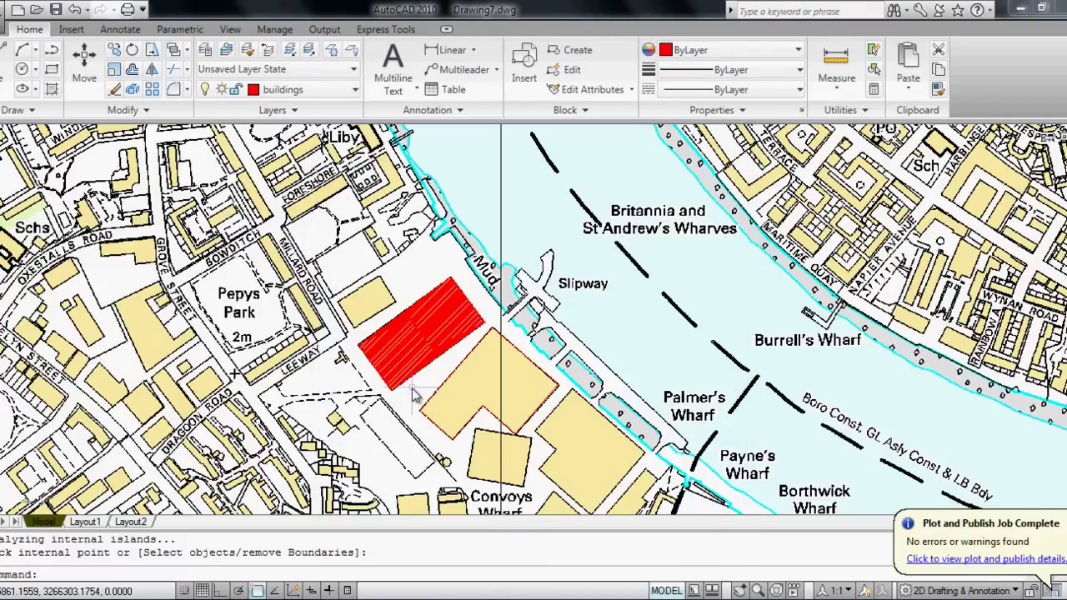
Edit the rectangular building's hatch and set its scale to 400.
scroll(375, 379, "up", 5)
scroll(375, 379, "up", 4)
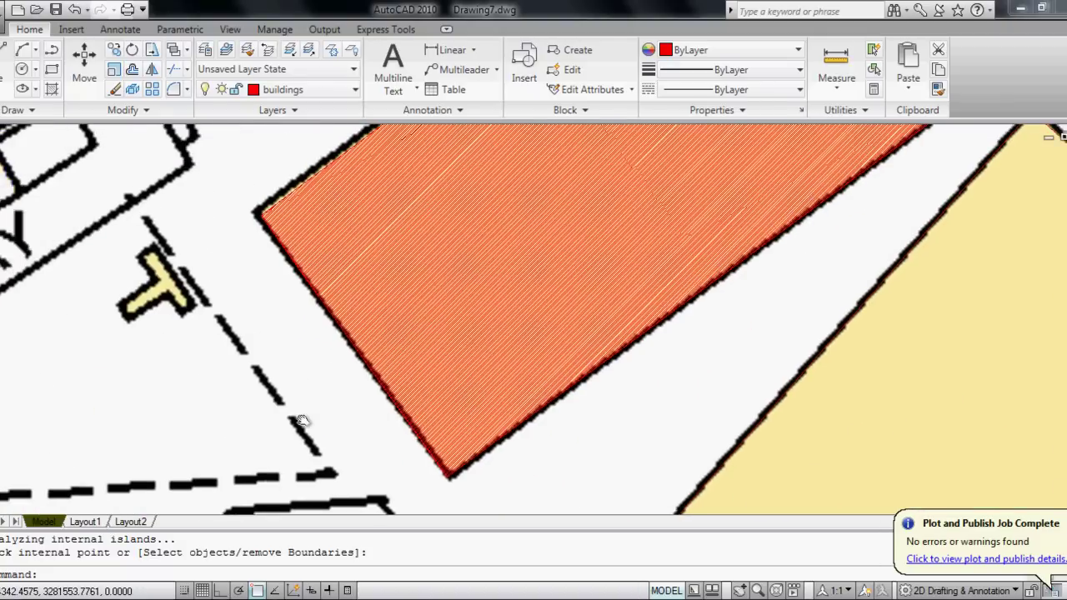
double_click(384, 350)
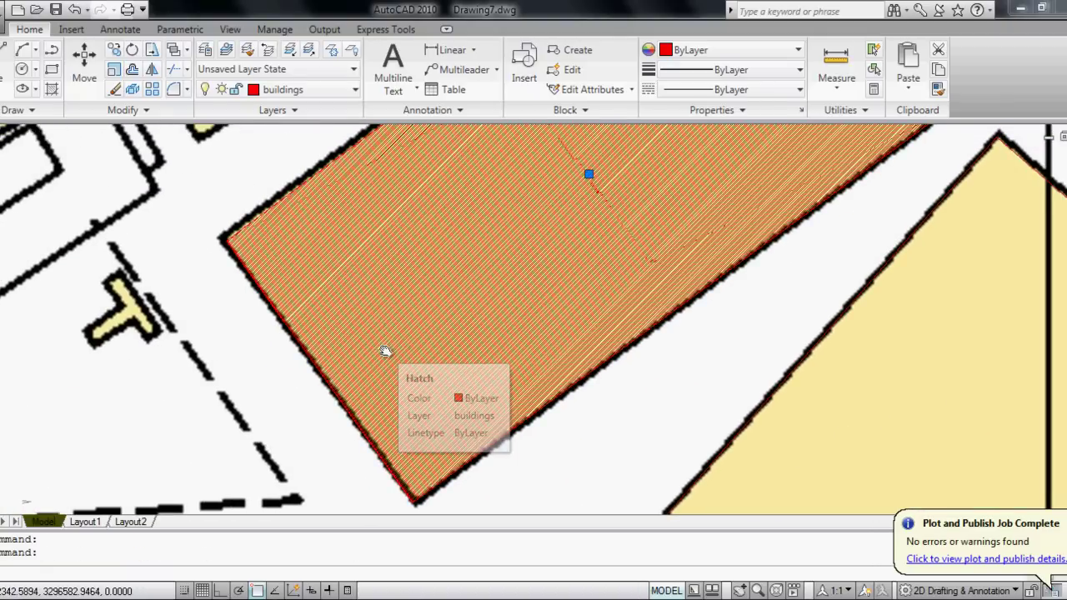
double_click(476, 269)
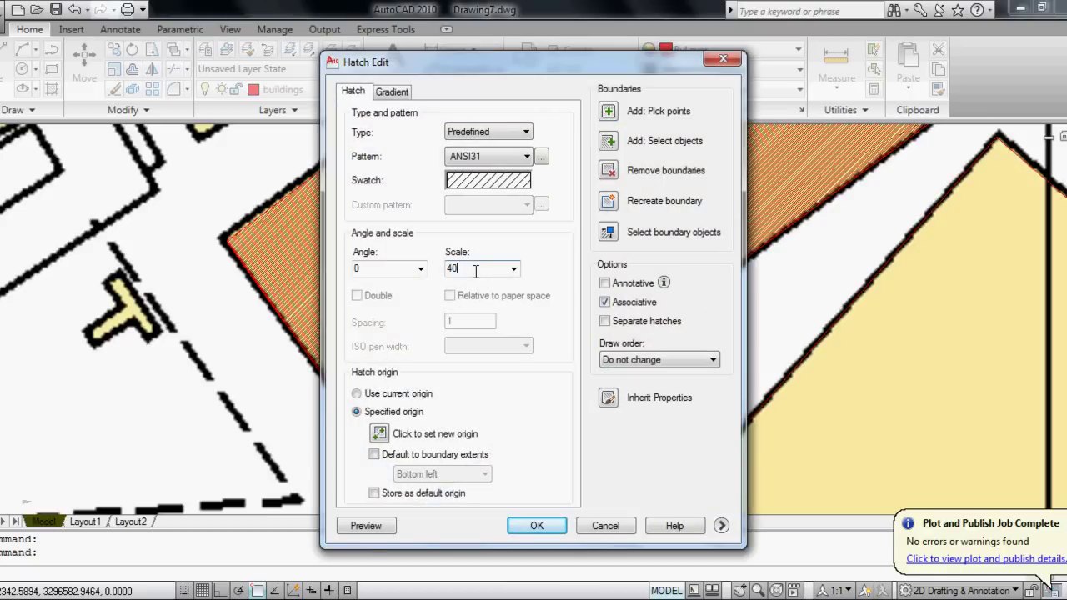
left_click(513, 518)
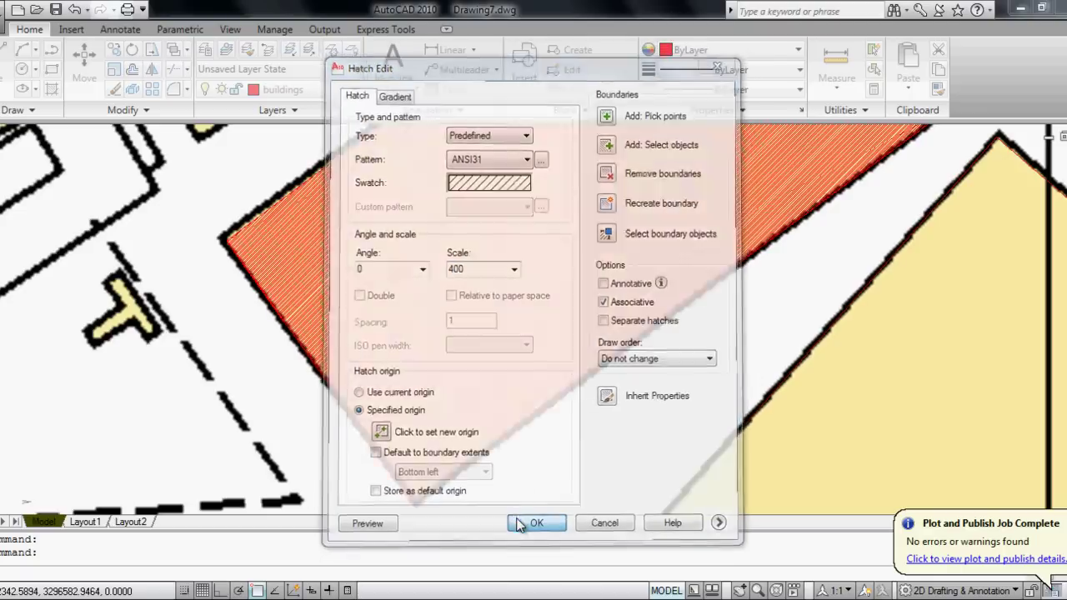
Edit the rectangular building's hatch and set its angle to 30, accepting the previewed result.
scroll(571, 443, "down", 3)
scroll(634, 448, "up", 2)
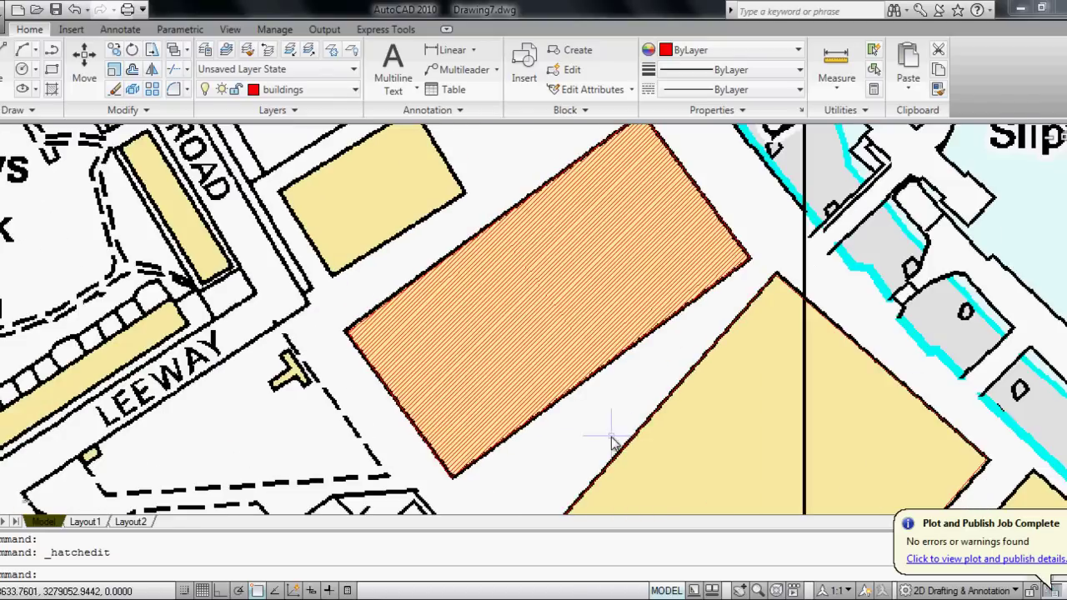
middle_click_drag(575, 434, 575, 448)
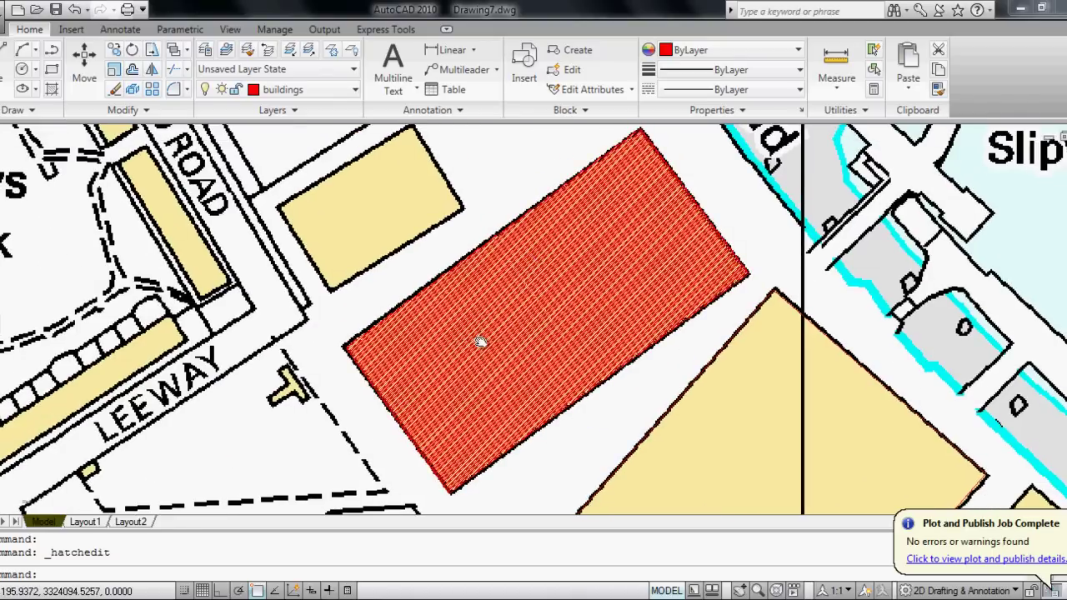
double_click(481, 342)
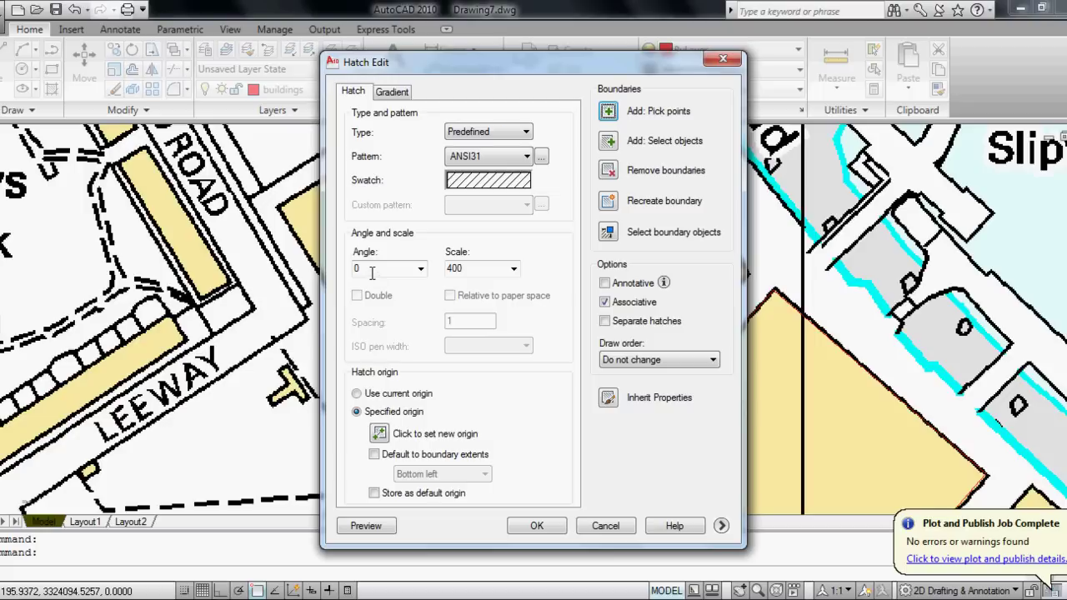
left_click(420, 268)
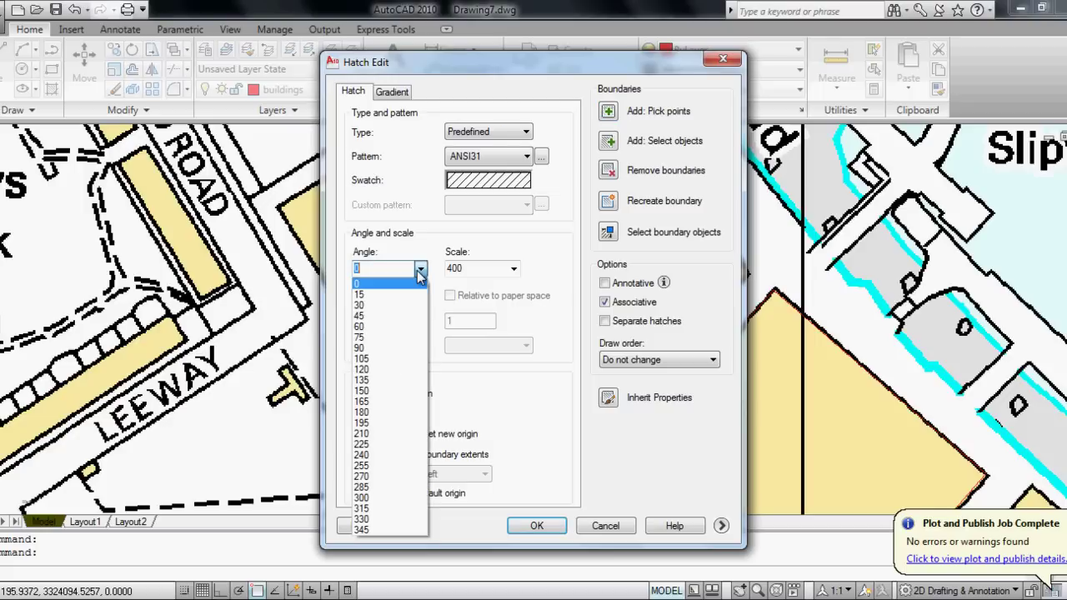
left_click(392, 305)
left_click(387, 526)
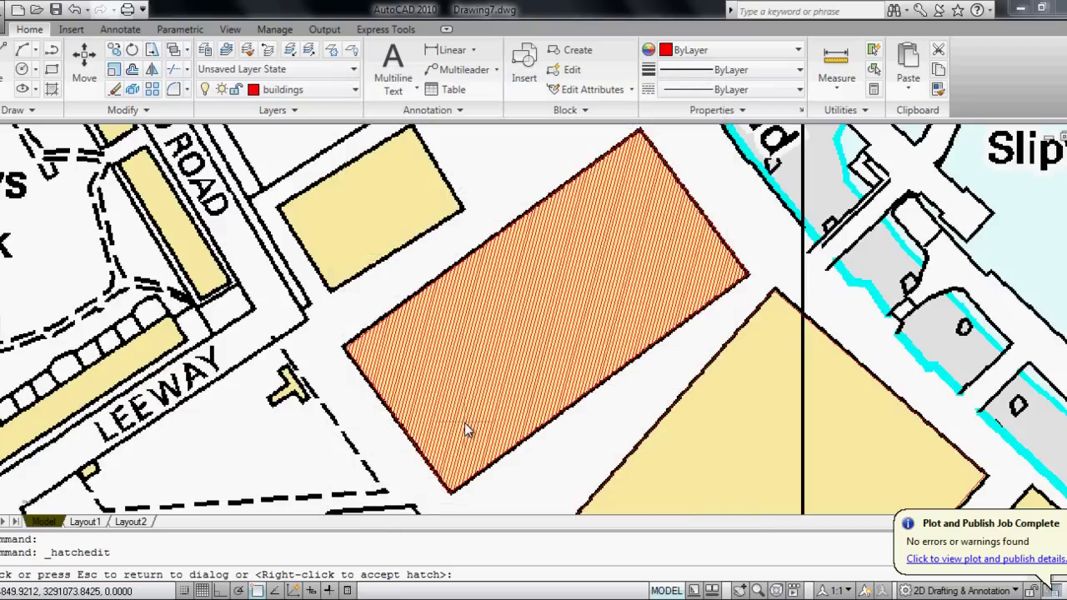
right_click(466, 429)
scroll(467, 429, "down", 5)
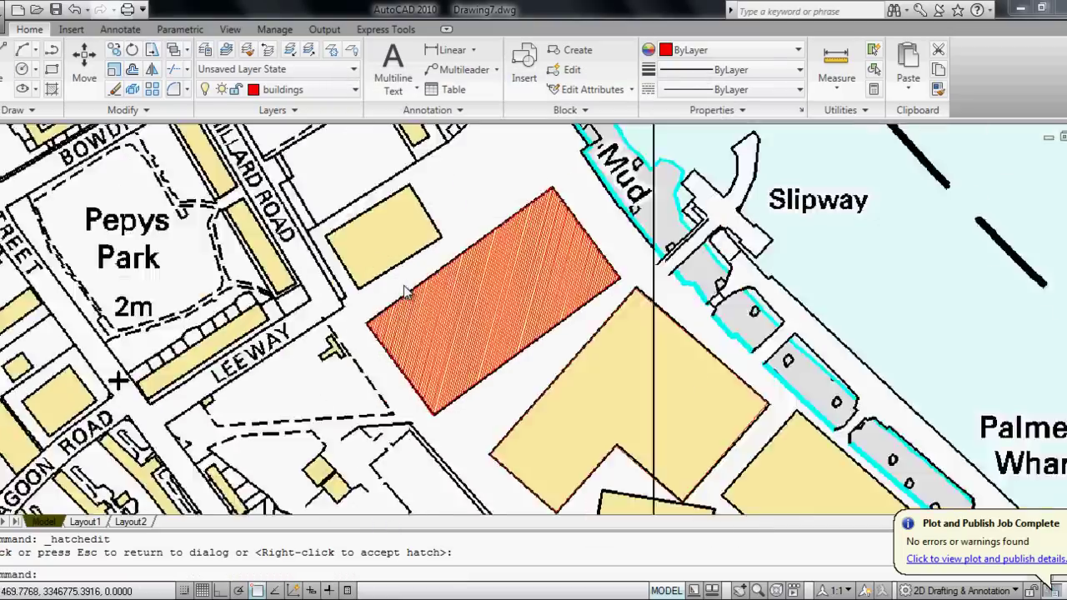
Hatch the inside of the notched six-sided building with the ANSI31 pattern at angle 0 and scale 100.
scroll(472, 366, "up", 4)
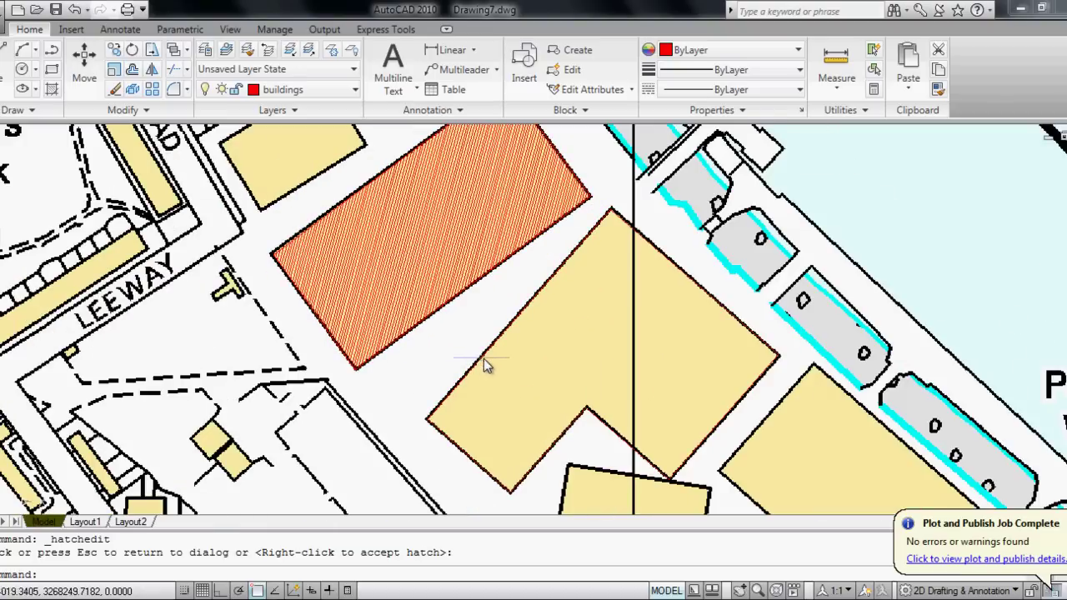
type("h")
key("Return")
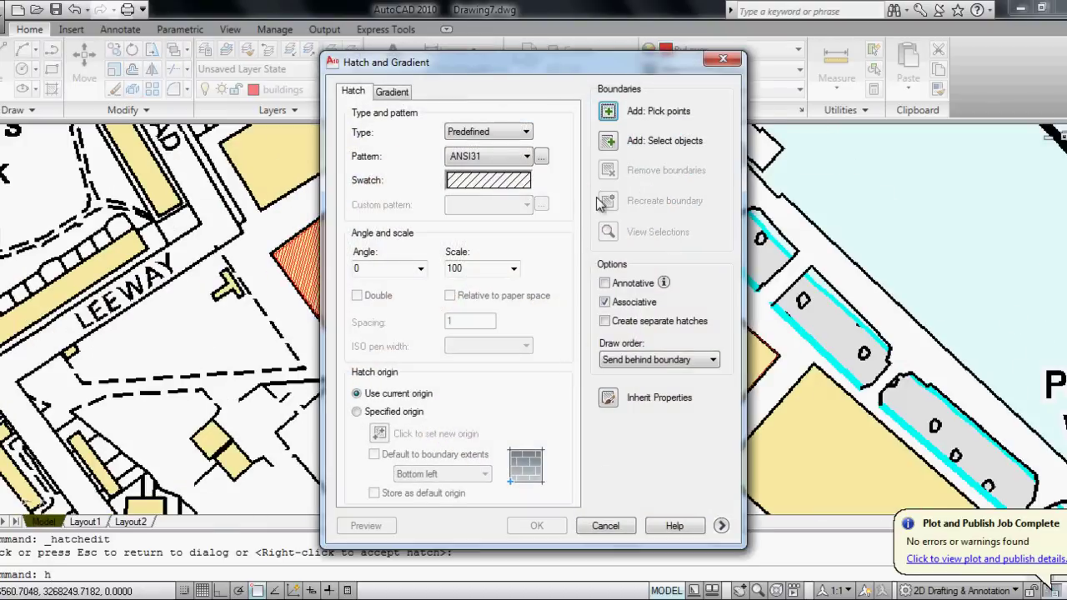
left_click(609, 113)
left_click(571, 330)
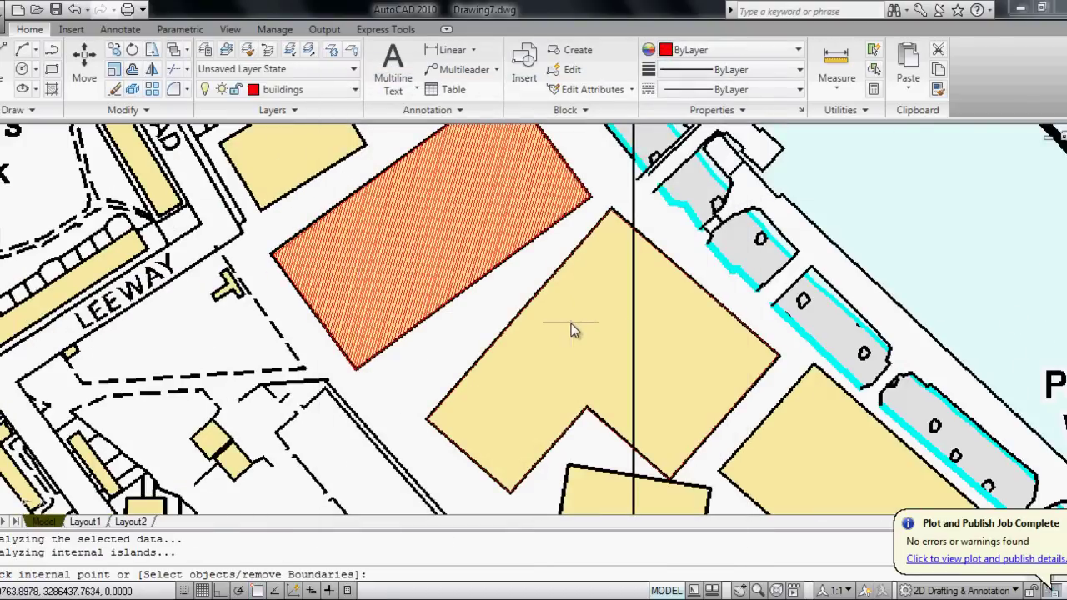
key("Return")
key("Return")
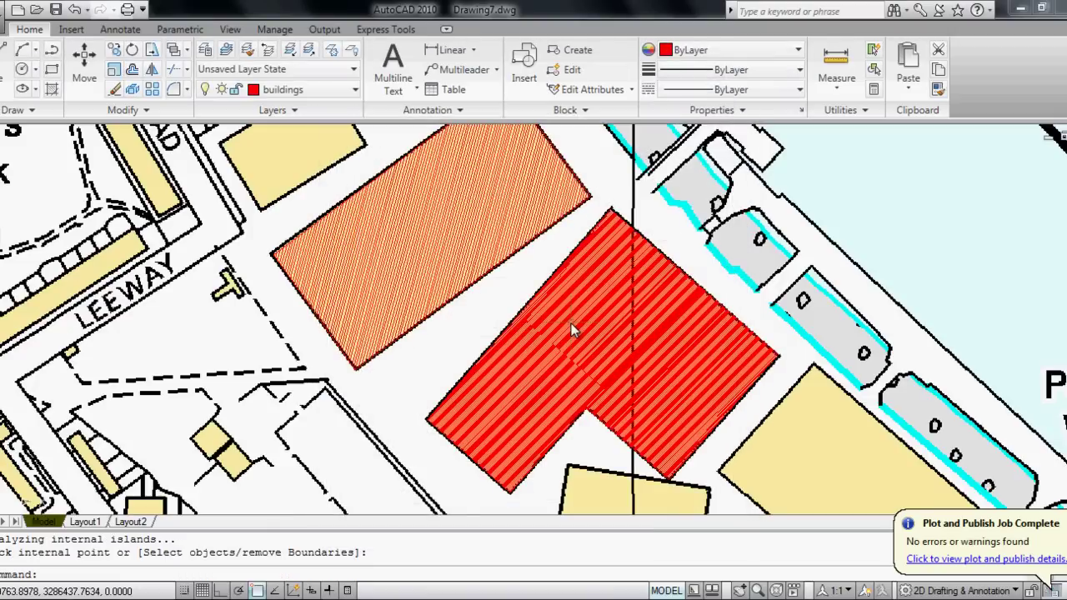
Match the properties of the rectangular building's hatch onto the notched building's hatch.
left_click(937, 90)
left_click(417, 229)
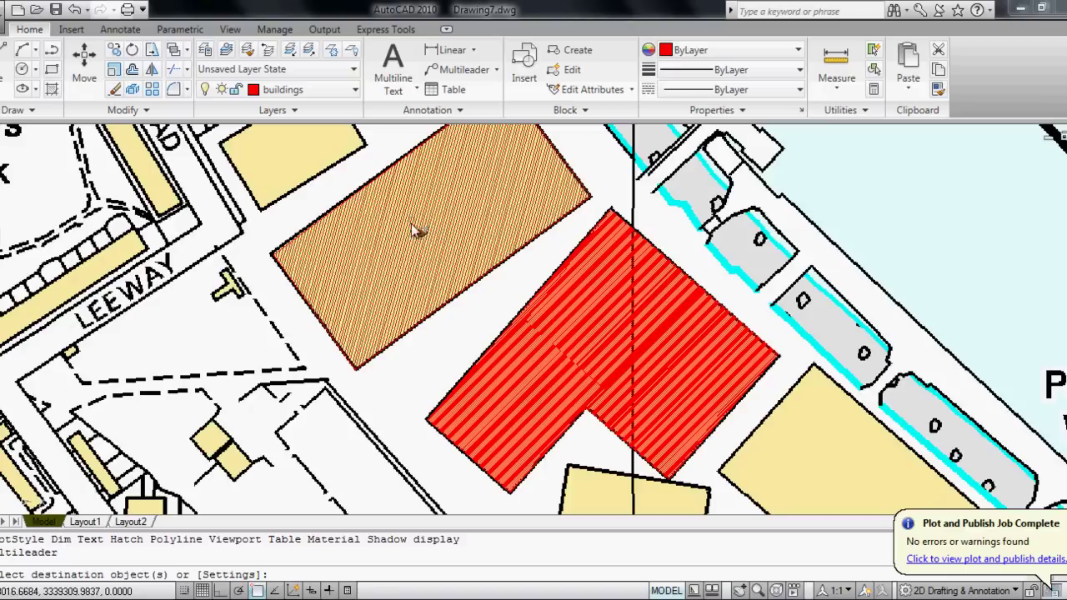
left_click(575, 360)
left_click(573, 360)
key("Return")
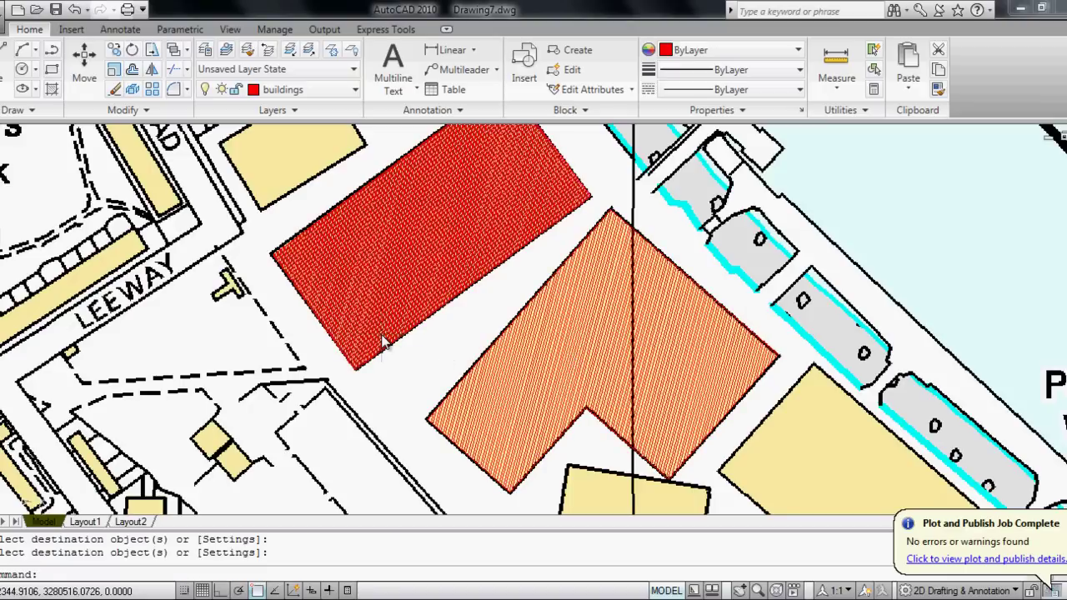
Switch to Layout1 and open its page setup for modification.
middle_click_drag(422, 375, 385, 374)
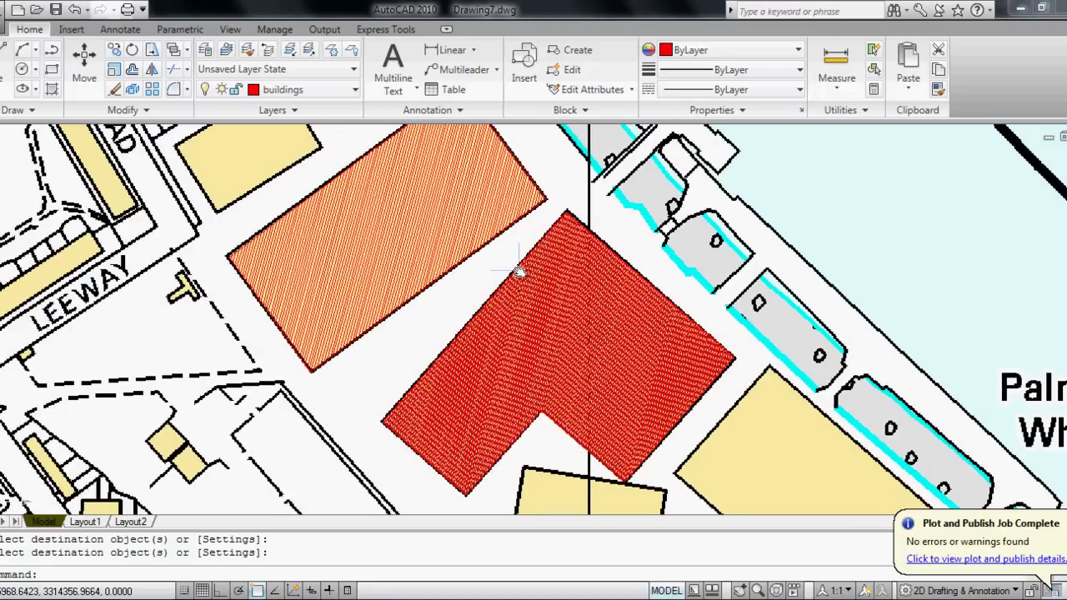
scroll(496, 280, "down", 4)
scroll(469, 297, "down", 4)
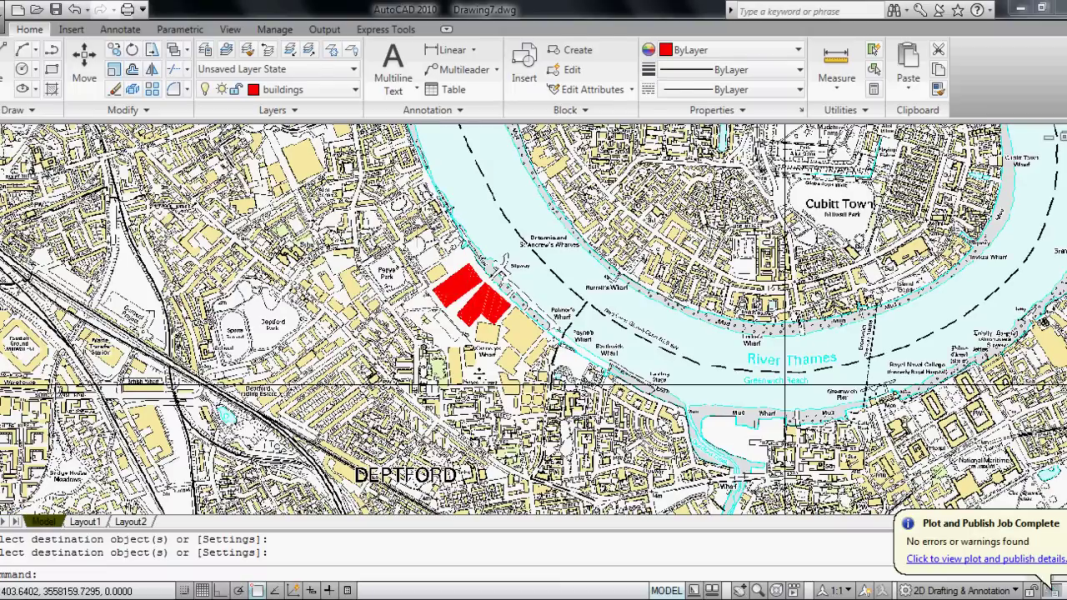
scroll(417, 222, "down", 2)
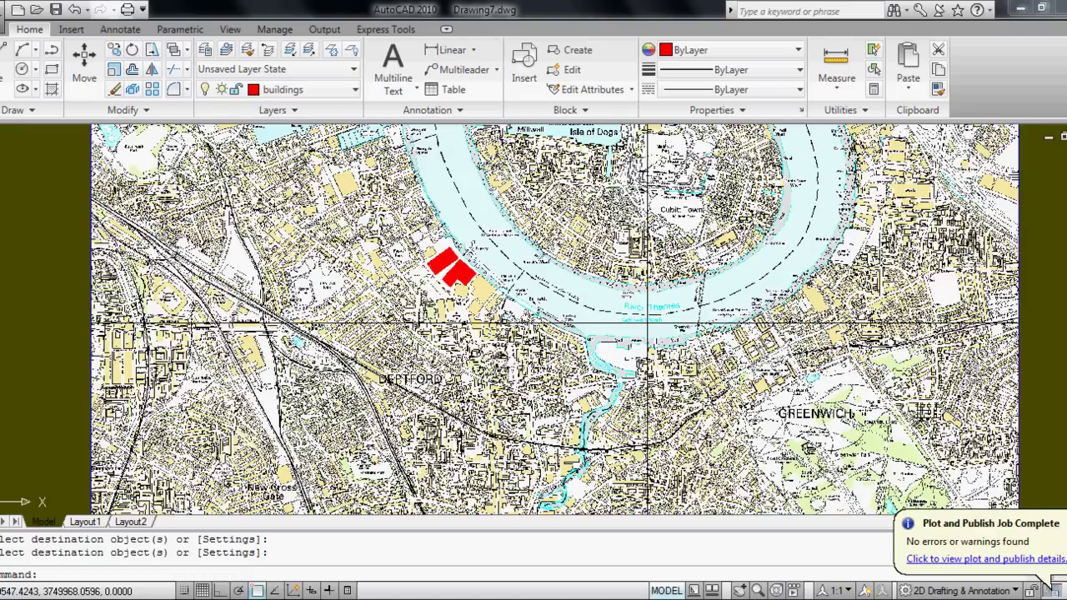
middle_click_drag(407, 201, 405, 222)
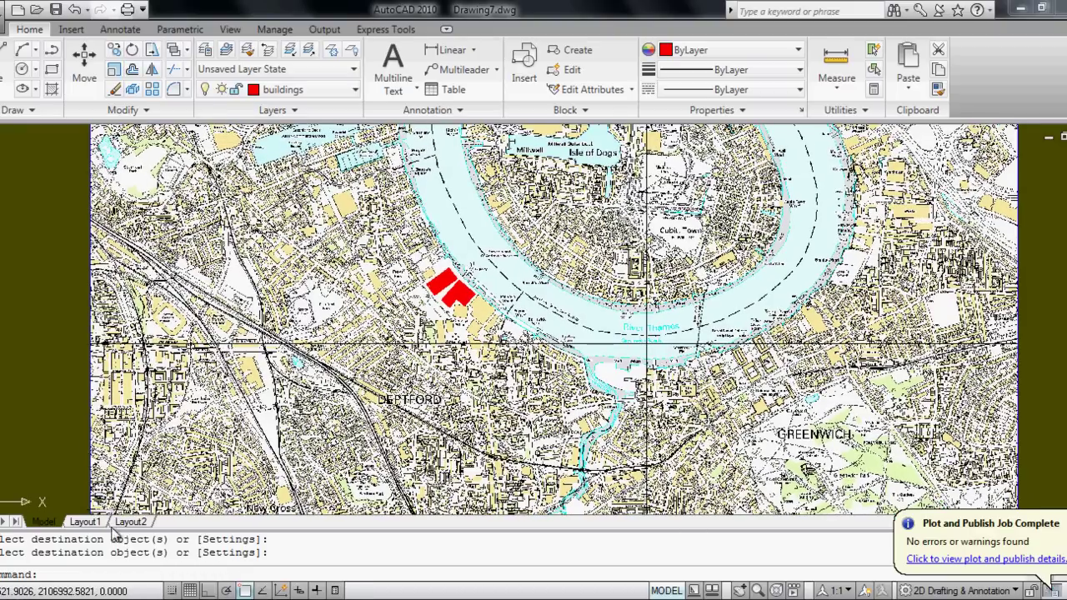
left_click(84, 522)
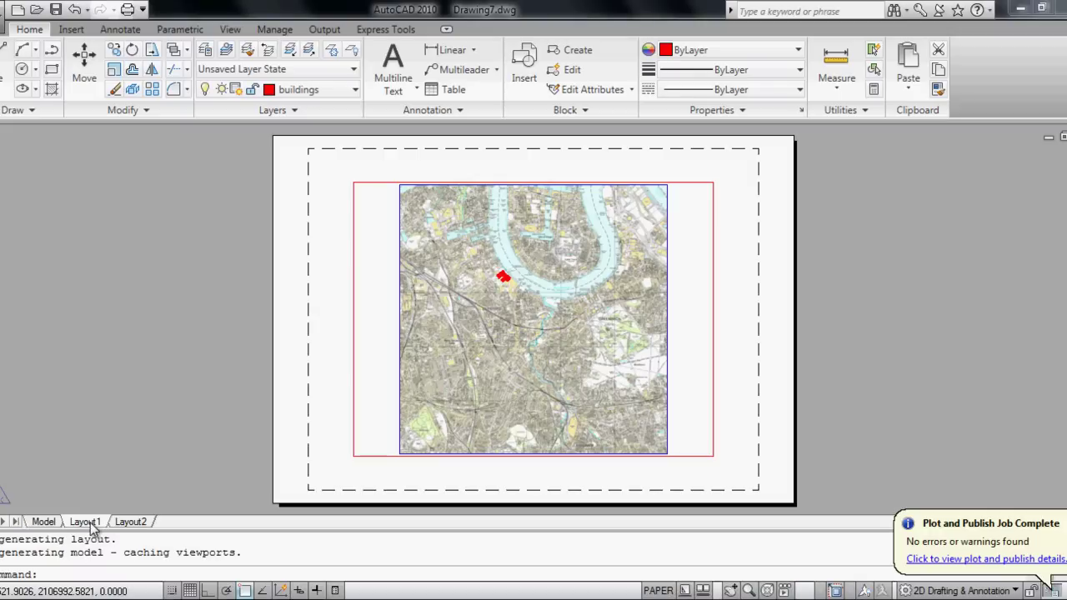
right_click(92, 523)
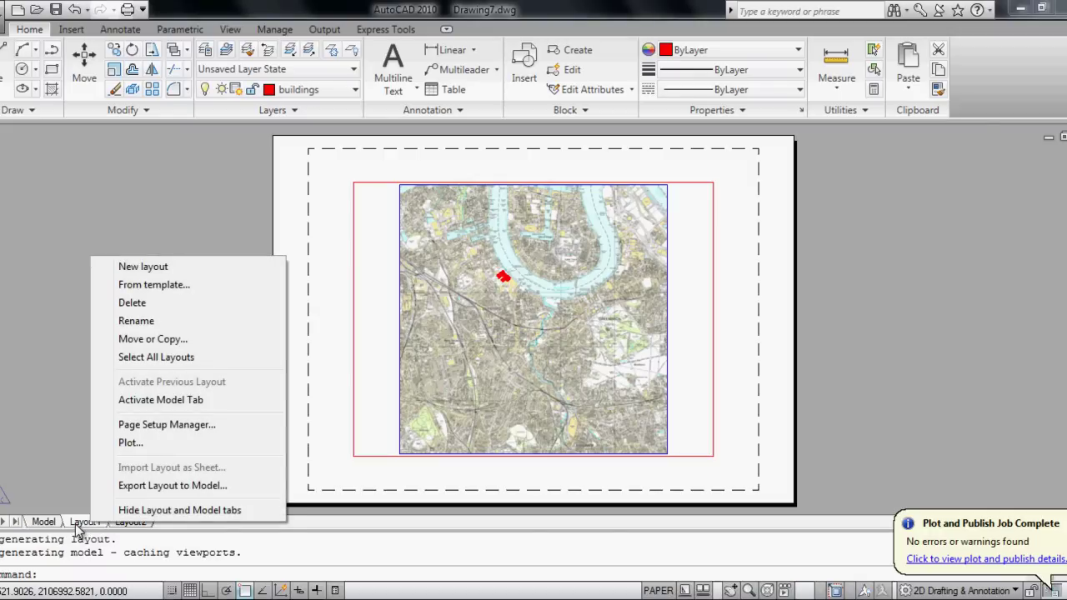
left_click(170, 426)
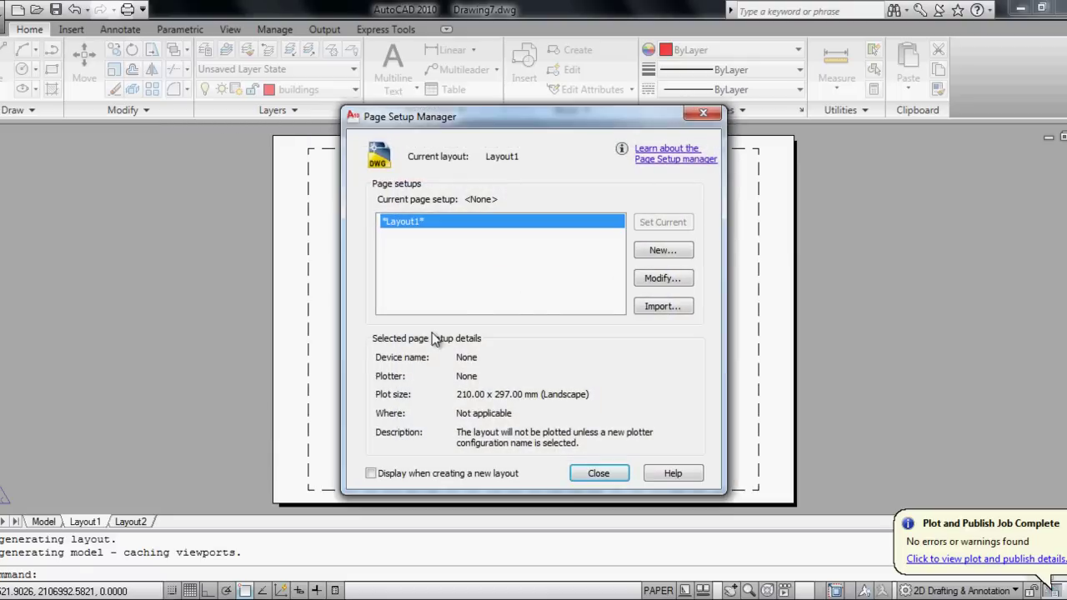
left_click(662, 279)
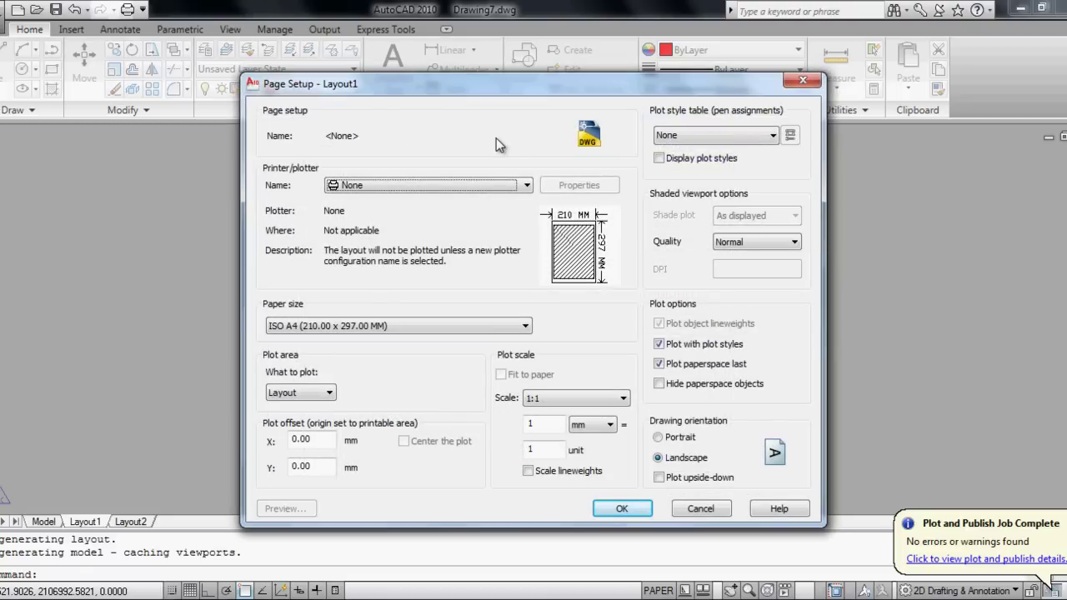
Set the layout's plotter to DWG To PDF.pc3 and its paper size to ISO A1 (841.00 x 594.00 MM).
left_click(332, 185)
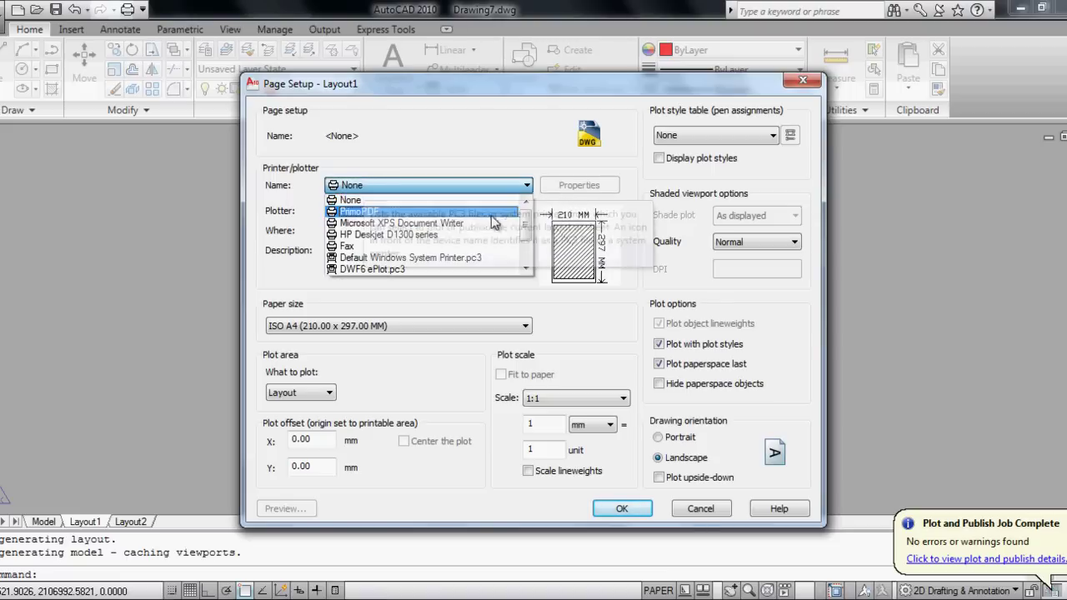
left_click_drag(524, 234, 526, 254)
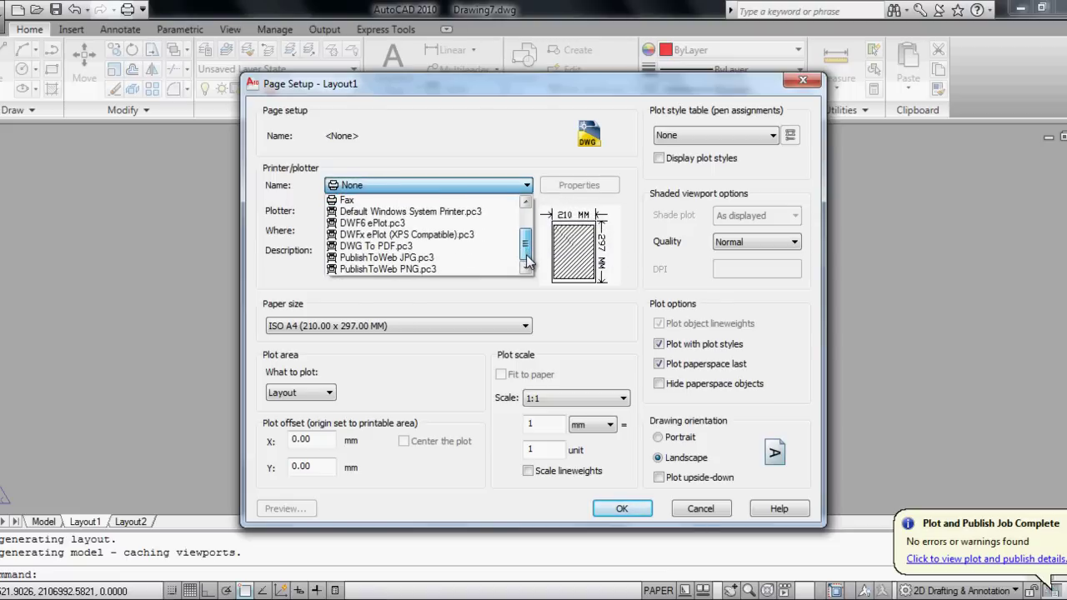
left_click(421, 247)
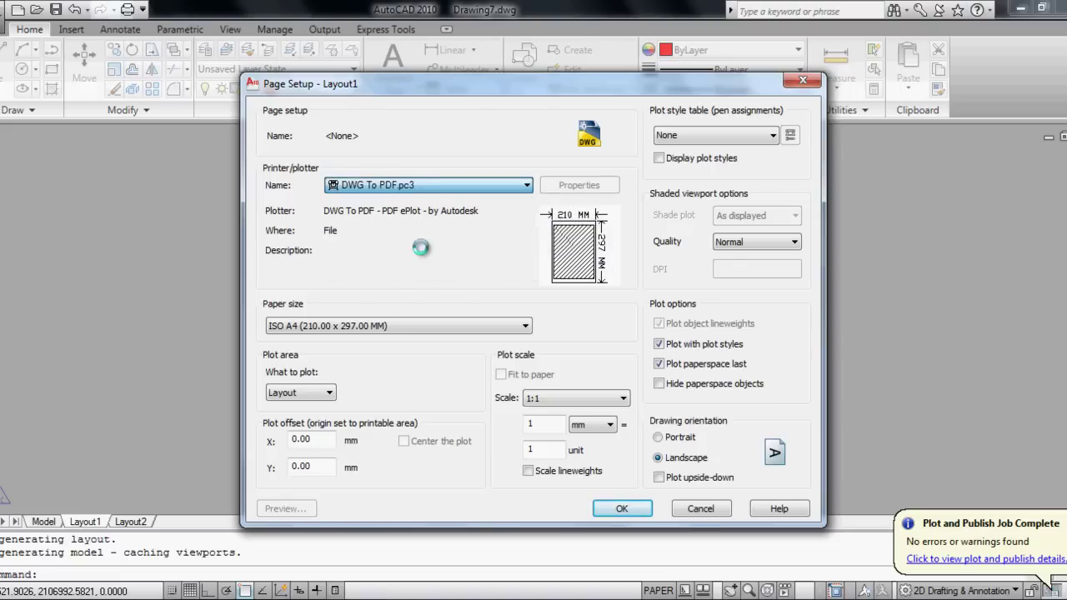
left_click(432, 324)
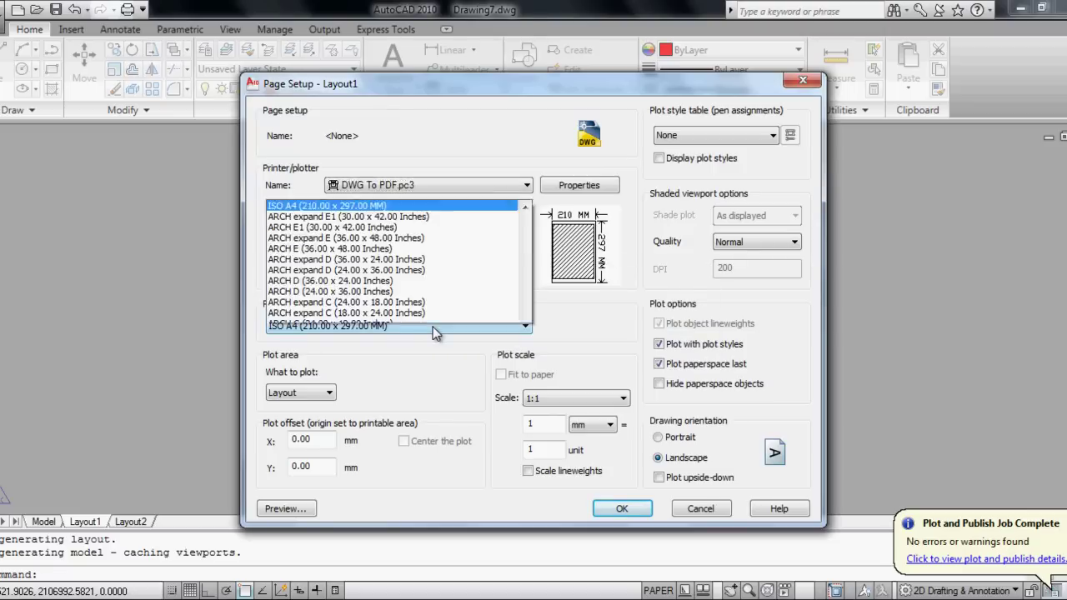
scroll(525, 217, "up", 2)
scroll(525, 217, "up", 1)
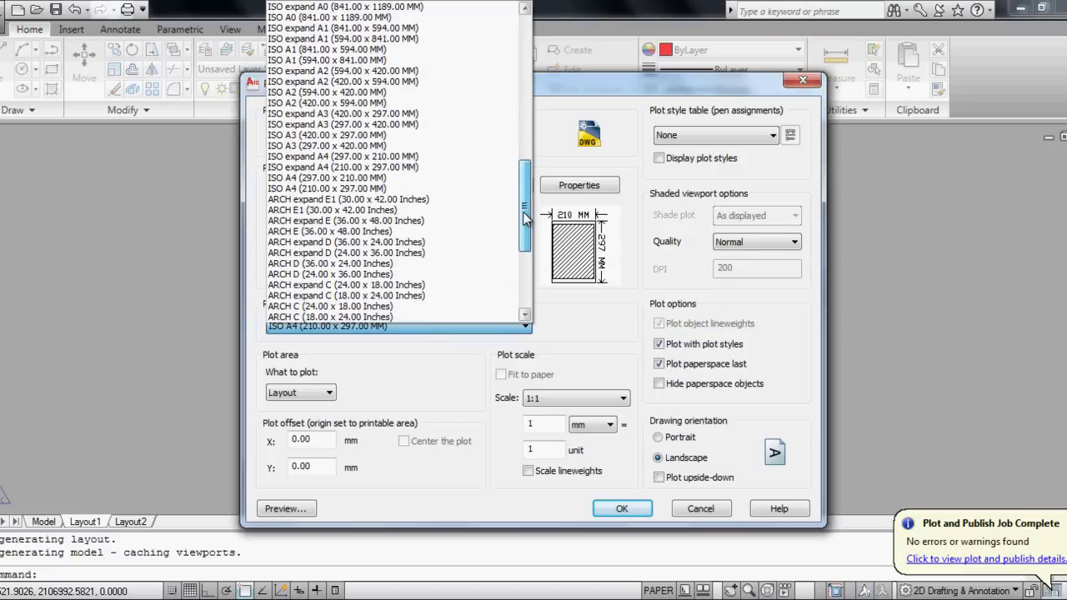
left_click(297, 51)
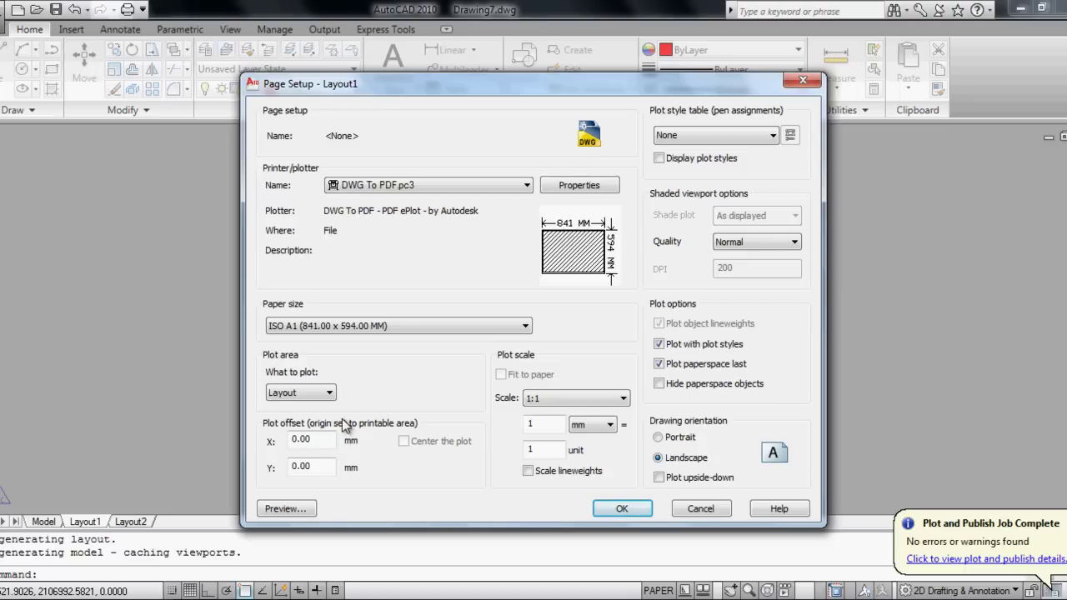
Assign the Grayscale.ctb plot style table and set the shaded viewport quality to Maximum.
left_click(738, 137)
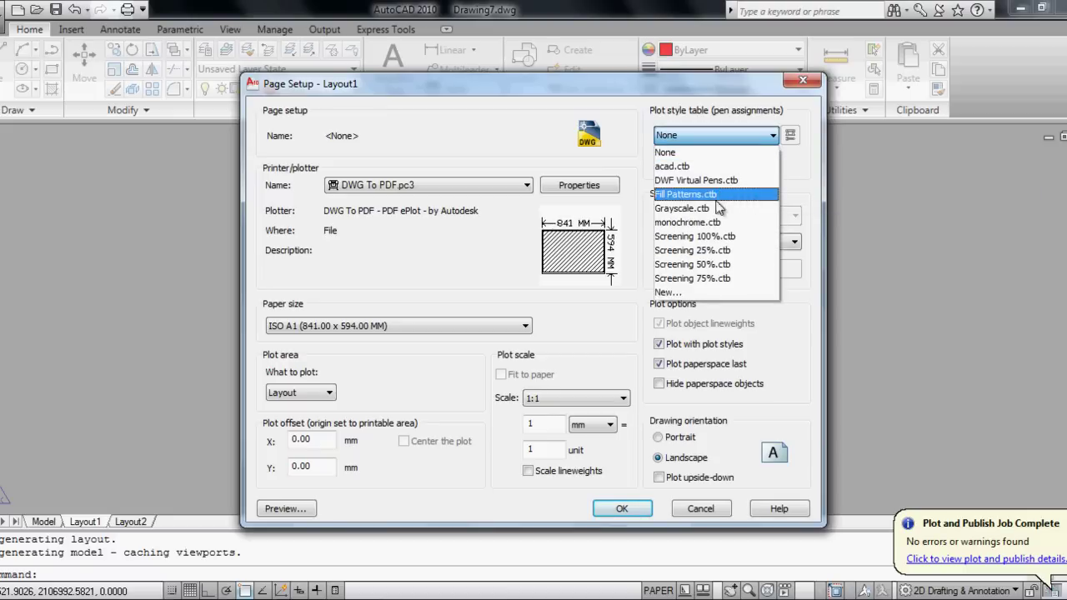
left_click(714, 209)
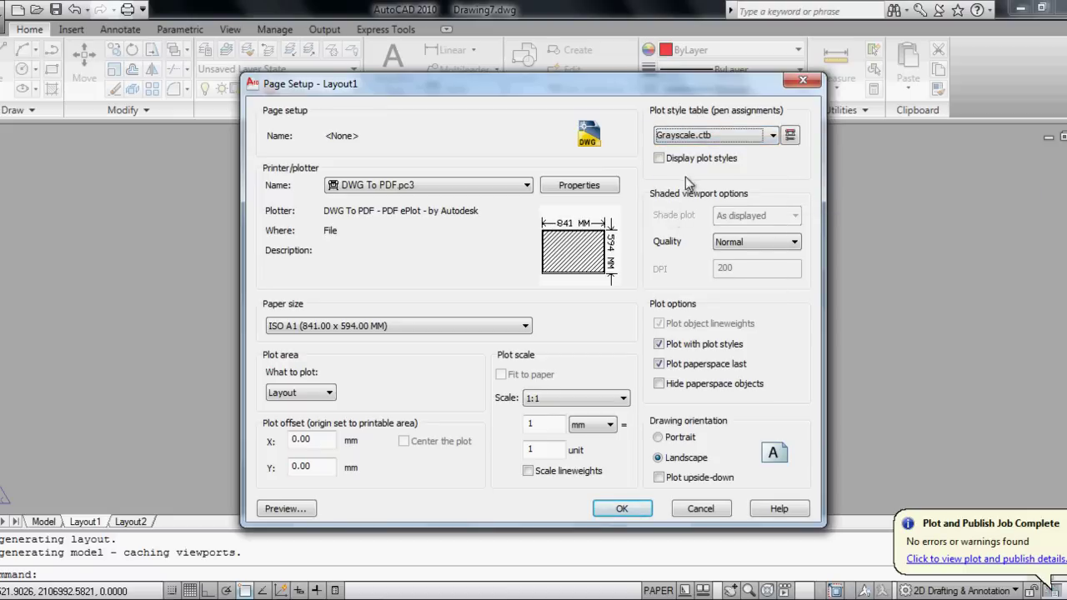
left_click(757, 242)
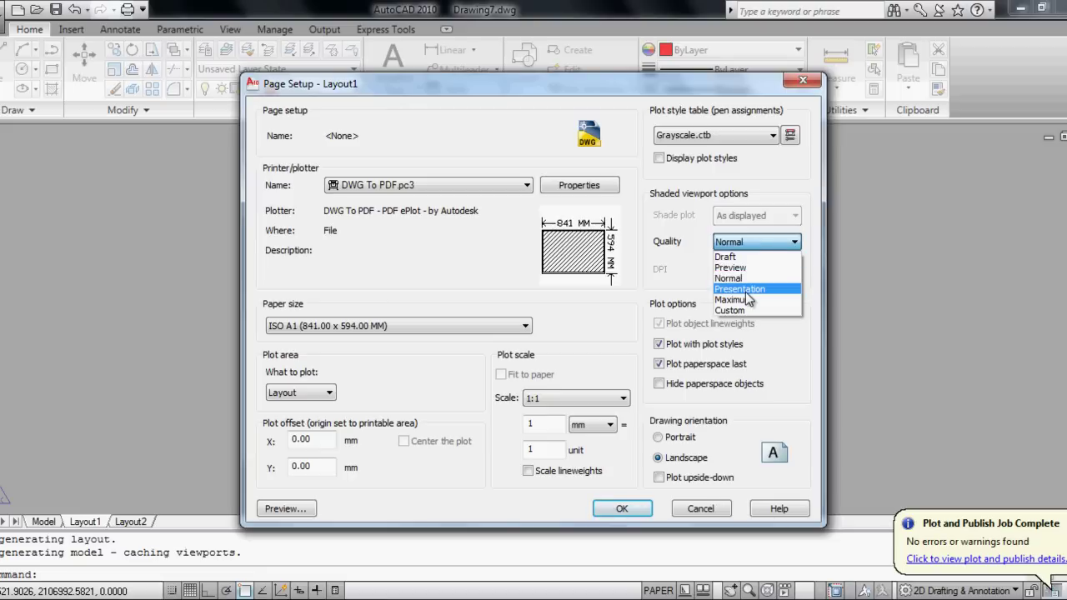
left_click(745, 300)
Try a Custom shaded viewport quality with its own DPI value, and return the quality to Maximum.
left_click(767, 242)
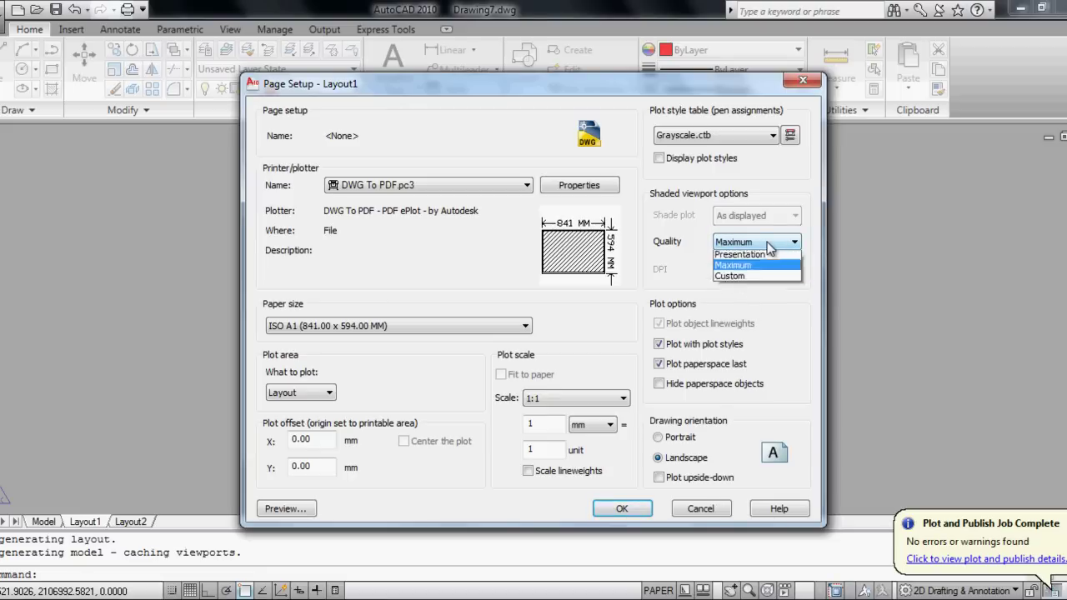
left_click(739, 311)
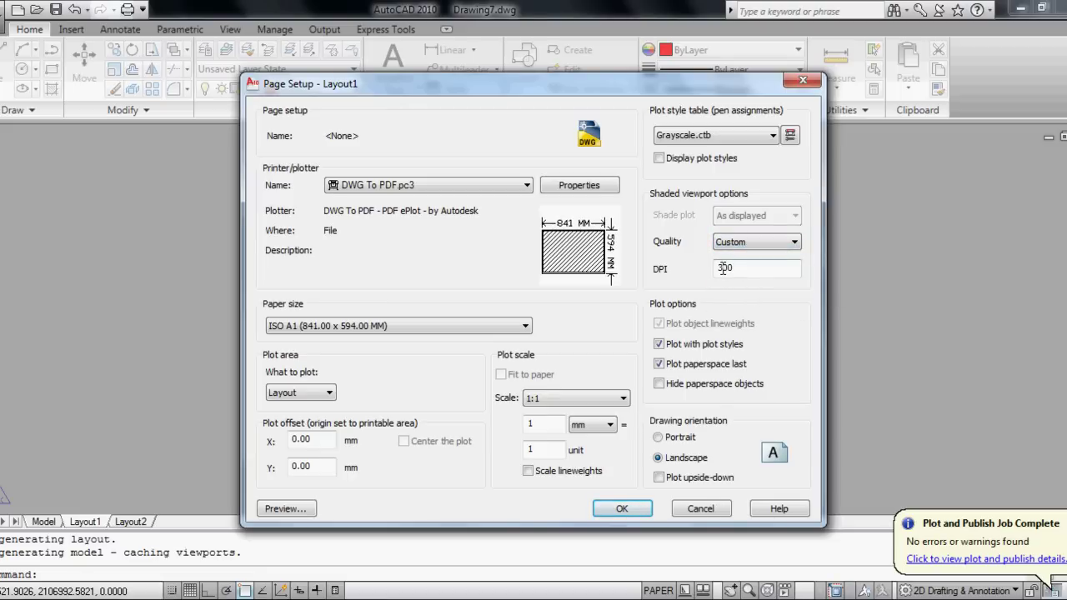
type("6")
left_click(779, 243)
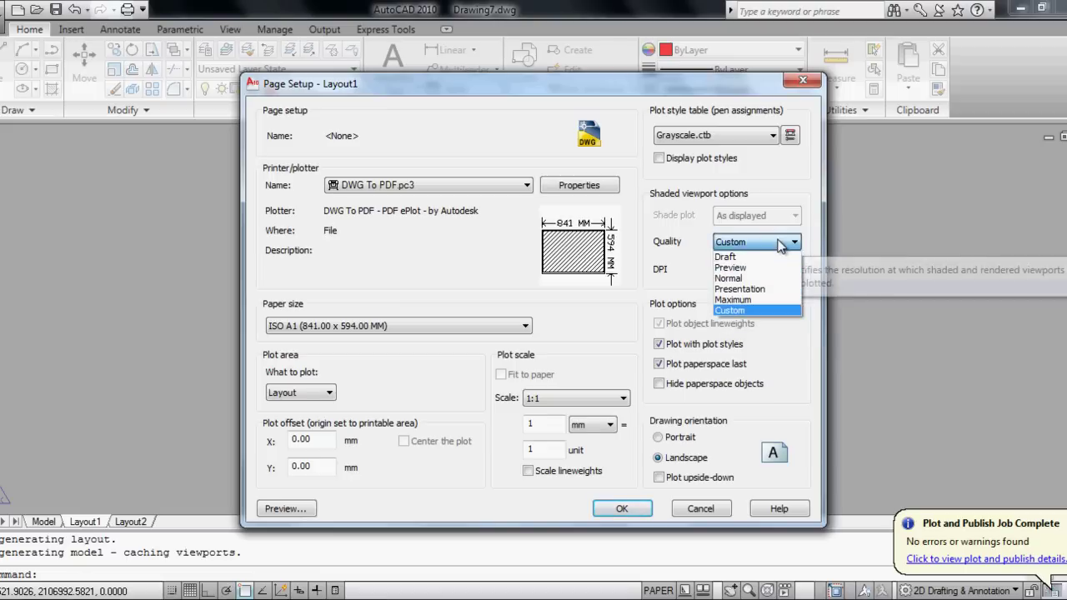
left_click(750, 302)
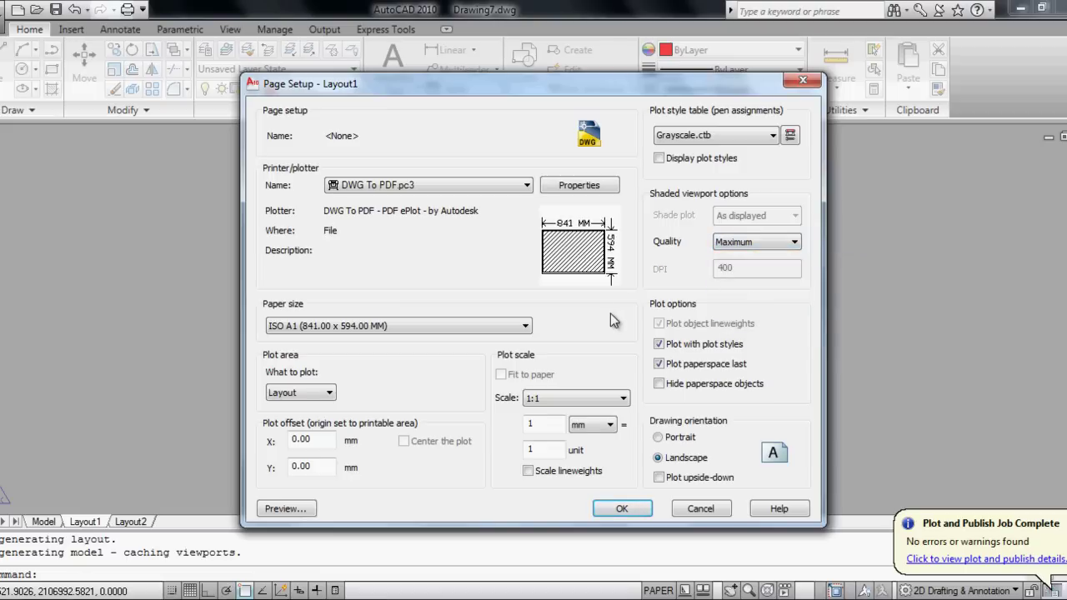
Accept the modified Layout1 page setup and close the Page Setup Manager.
left_click(615, 508)
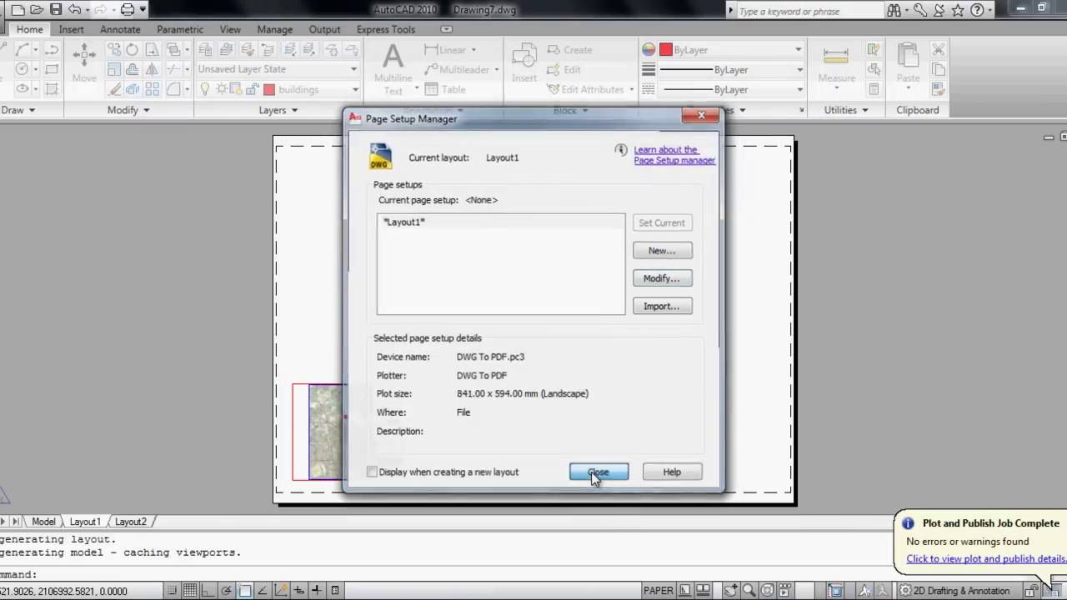
left_click(597, 473)
middle_click_drag(443, 369, 399, 318)
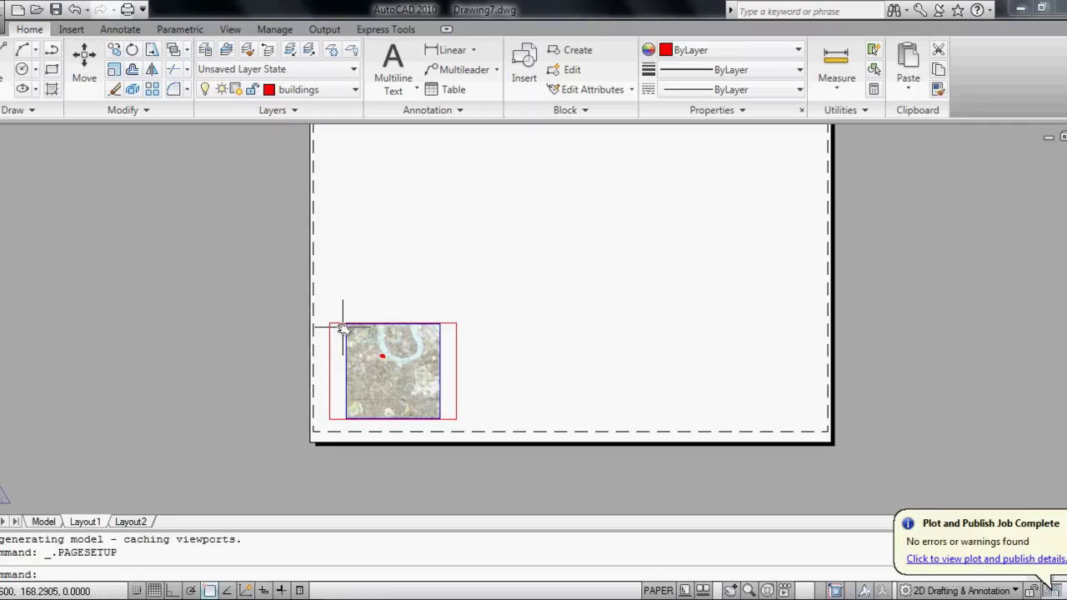
Create a new layer named viewport and set its color to yellow.
left_click(205, 49)
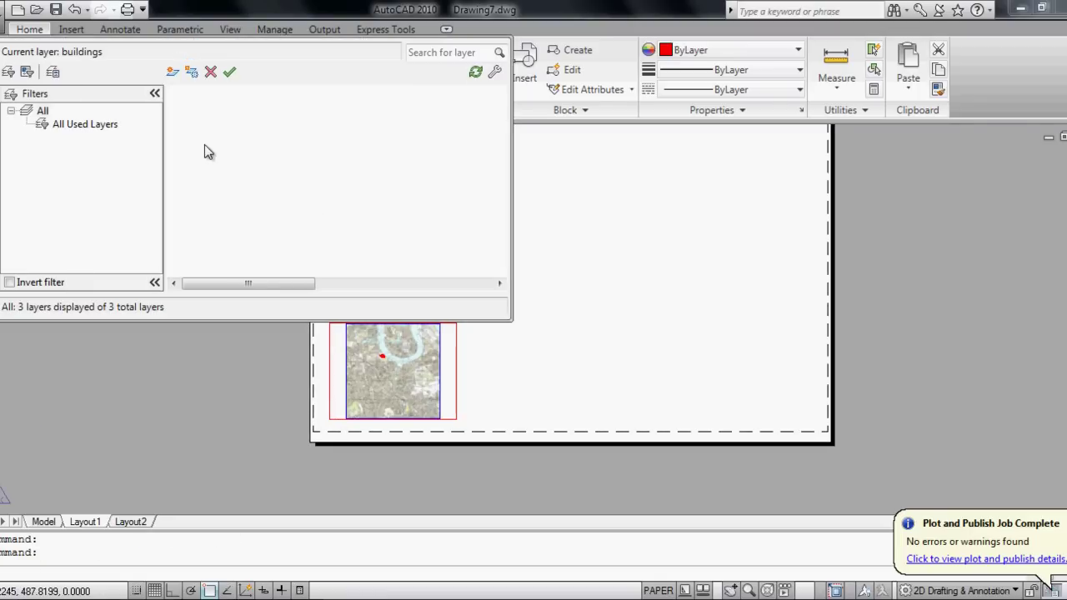
left_click(172, 73)
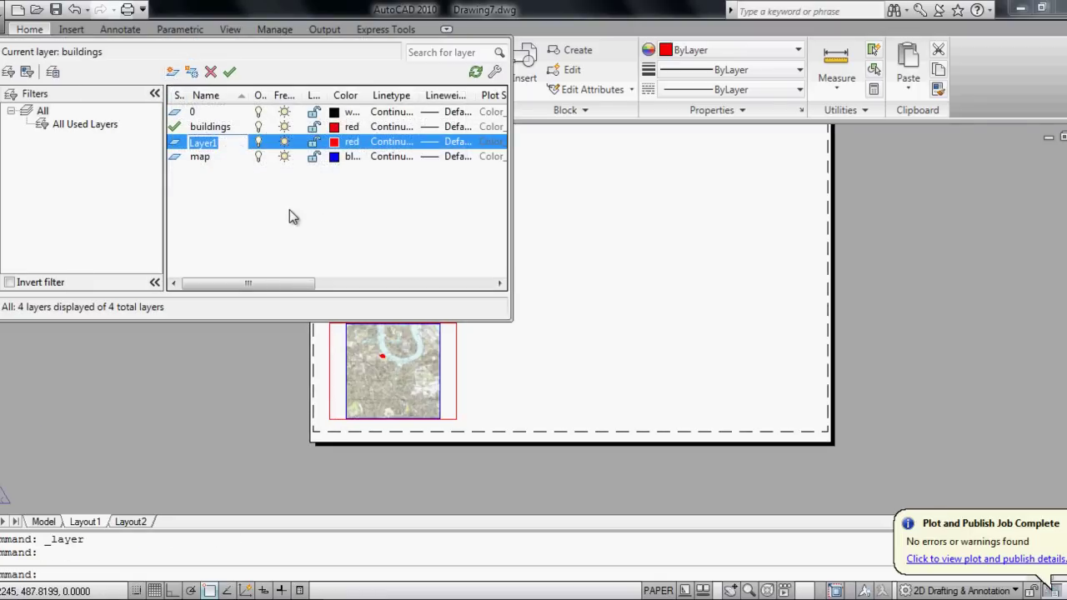
type("viewport")
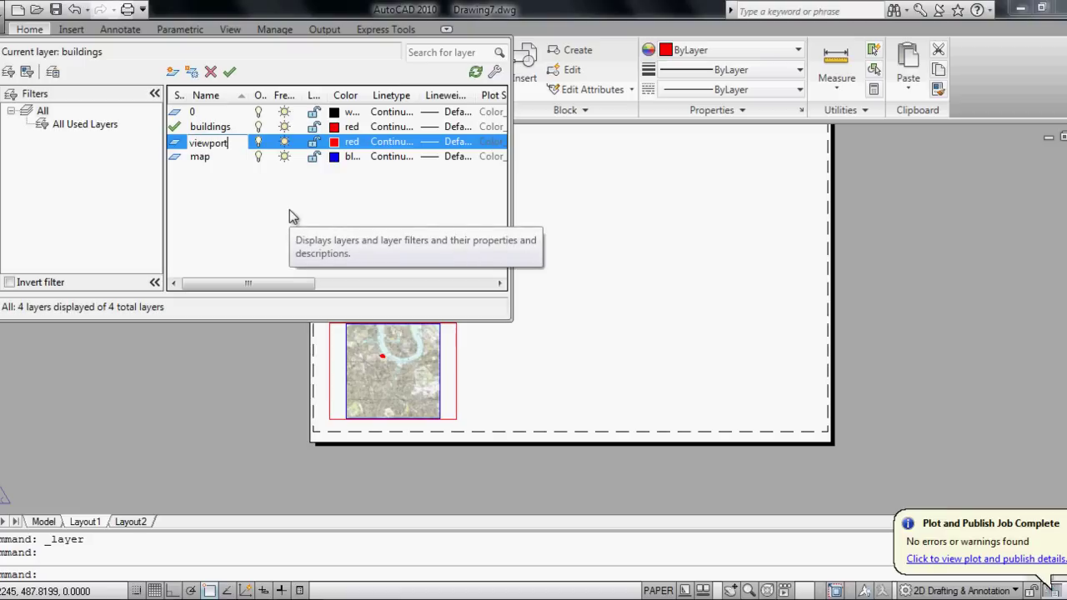
left_click(334, 141)
left_click(419, 343)
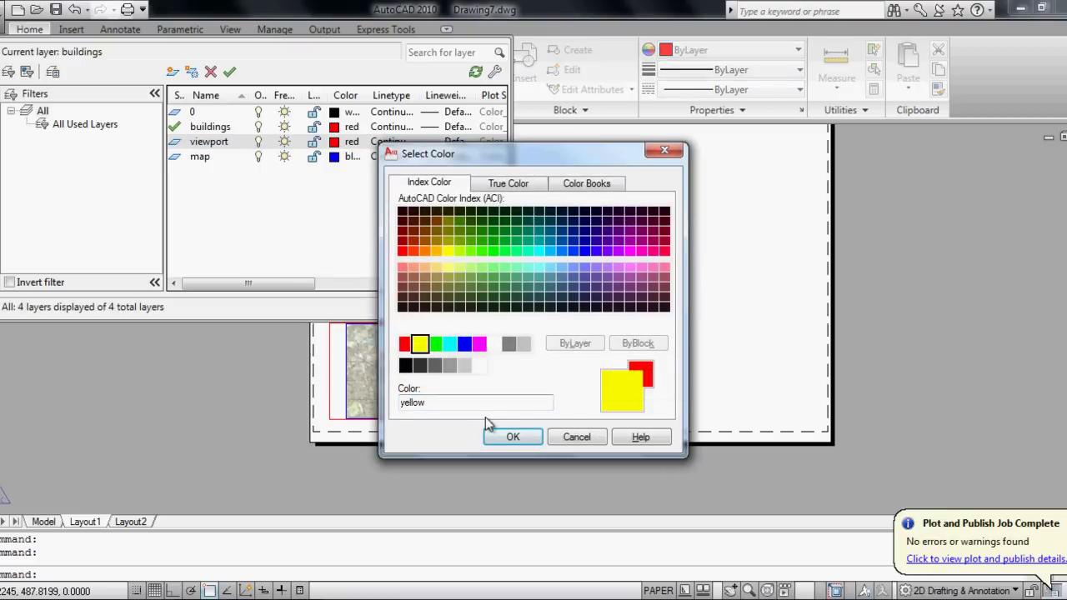
left_click(502, 438)
Turn off plotting for the viewport layer and make it the current layer.
left_click_drag(296, 289, 357, 287)
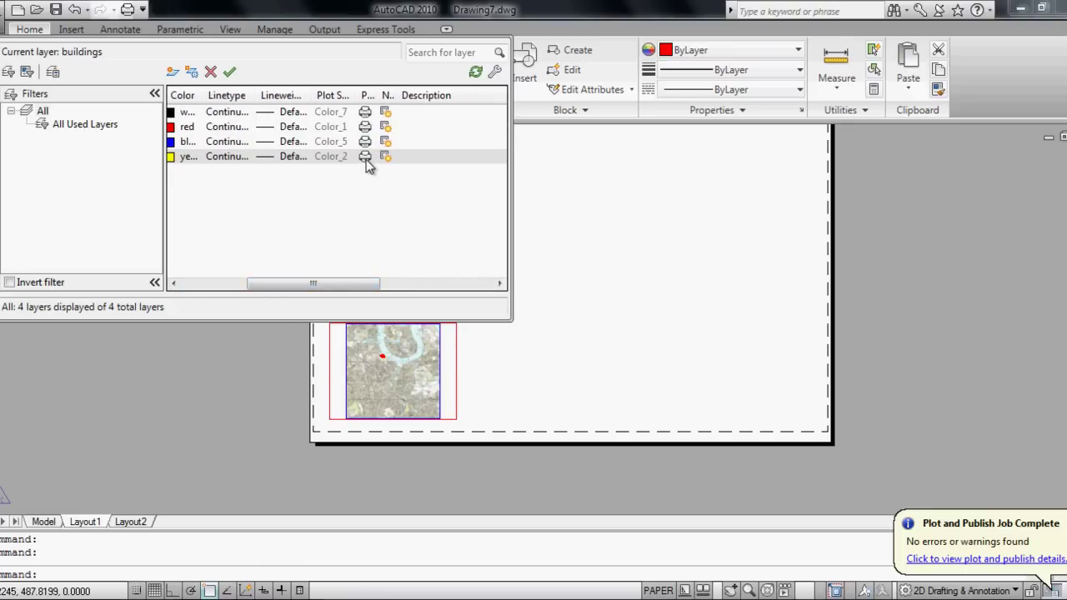
left_click(365, 158)
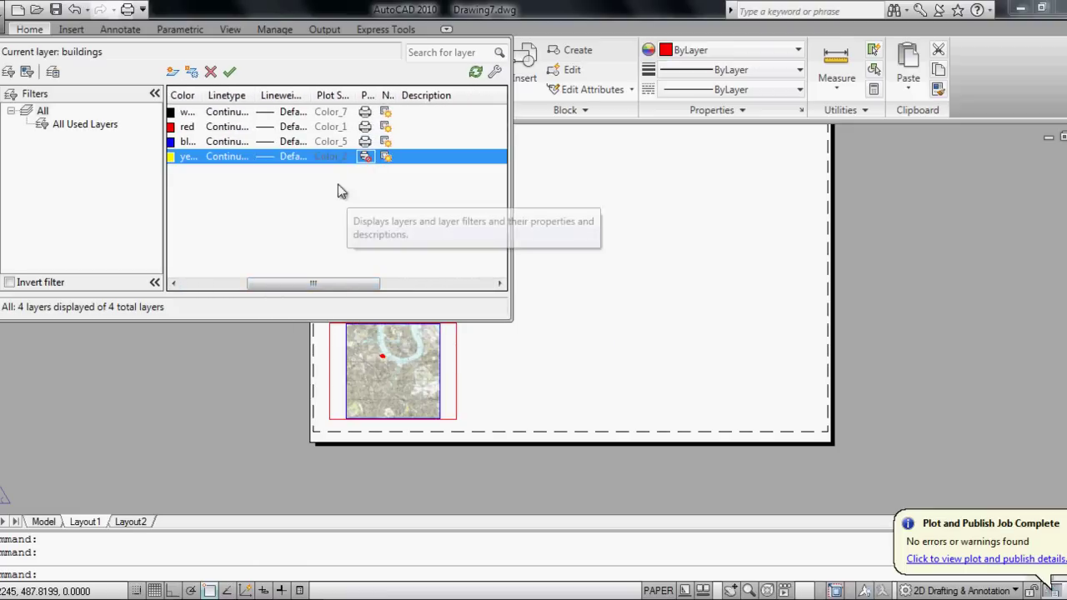
left_click(230, 72)
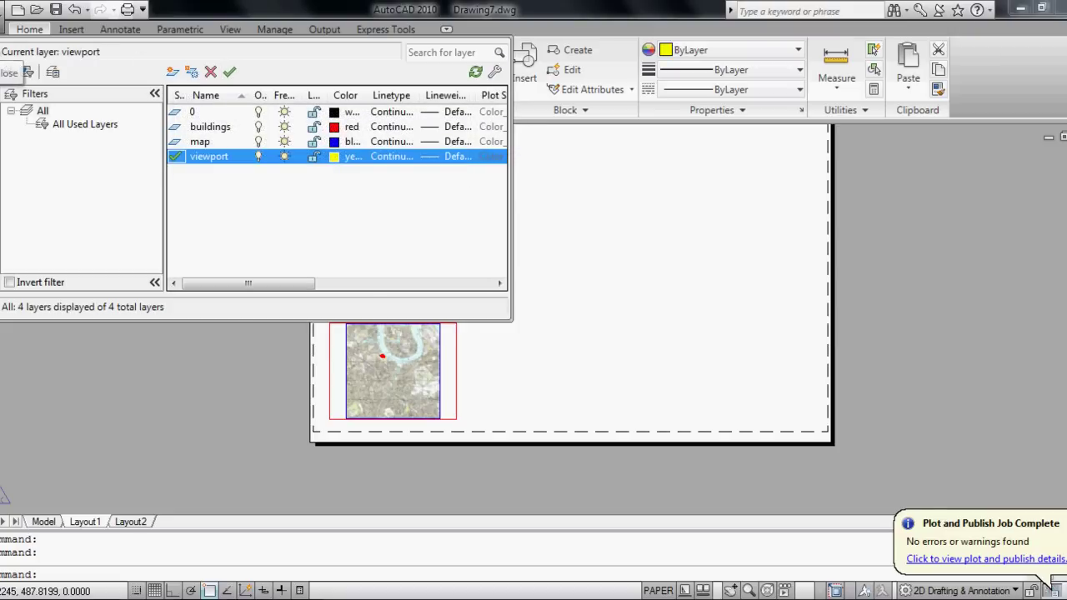
Move the Layout1 viewport frame from the buildings layer to the viewport layer and clear the selection.
middle_click_drag(339, 346, 345, 332)
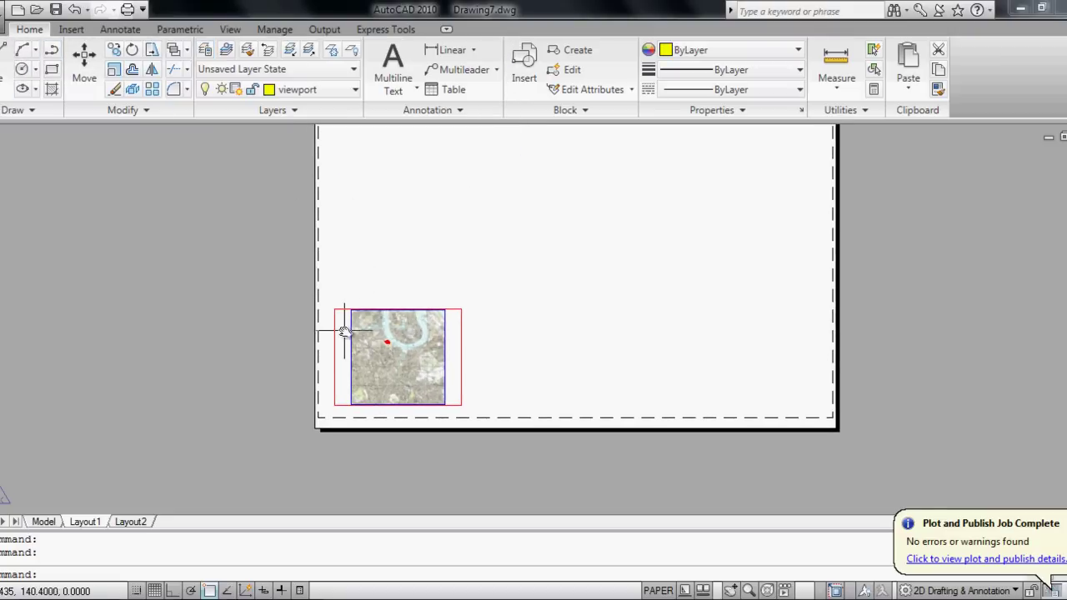
left_click(335, 317)
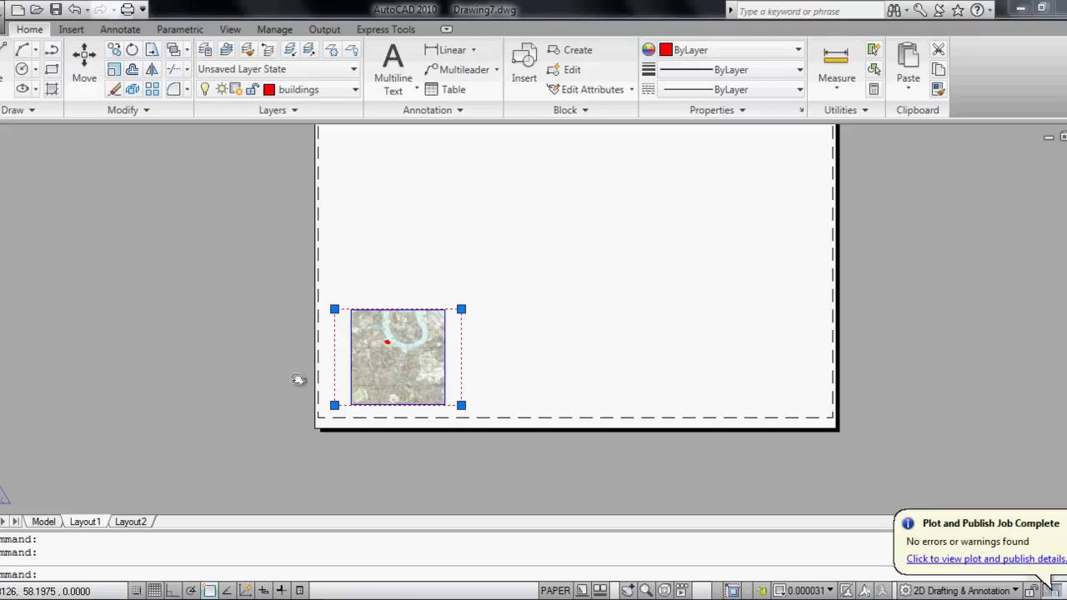
left_click(355, 90)
left_click(291, 166)
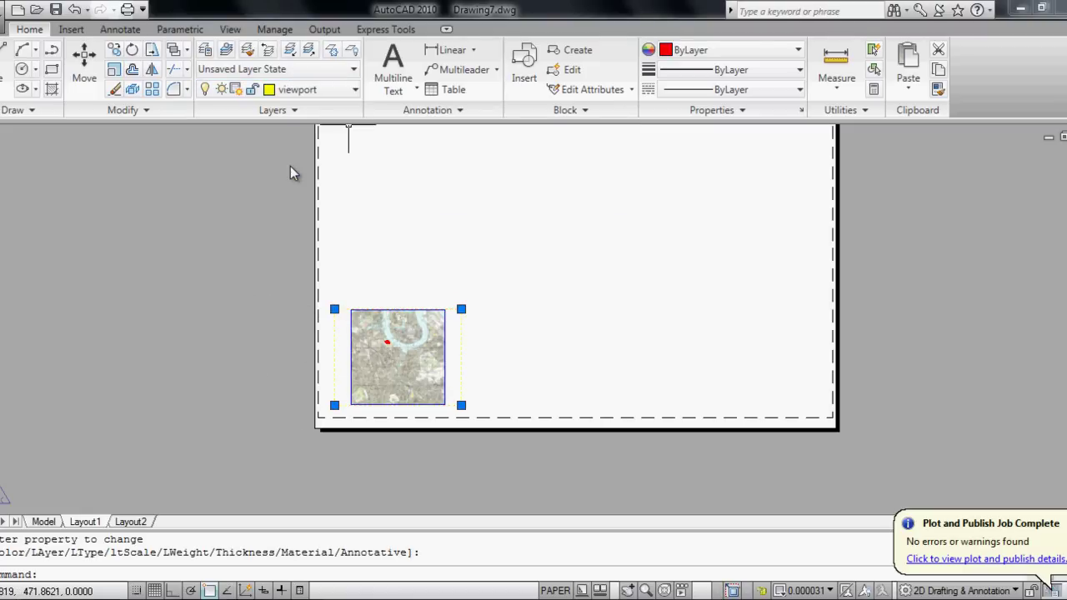
left_click(219, 358)
left_click(173, 384)
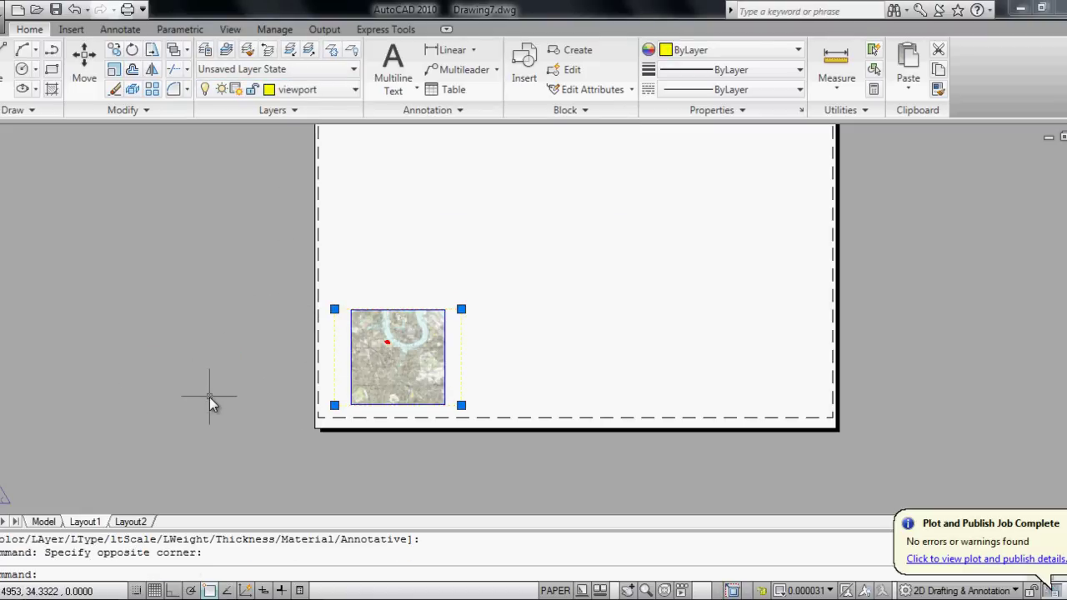
key("Escape")
Stretch the viewport's lower-left and upper-right corners out to the matching corners of the dashed printable area.
scroll(279, 440, "up", 6)
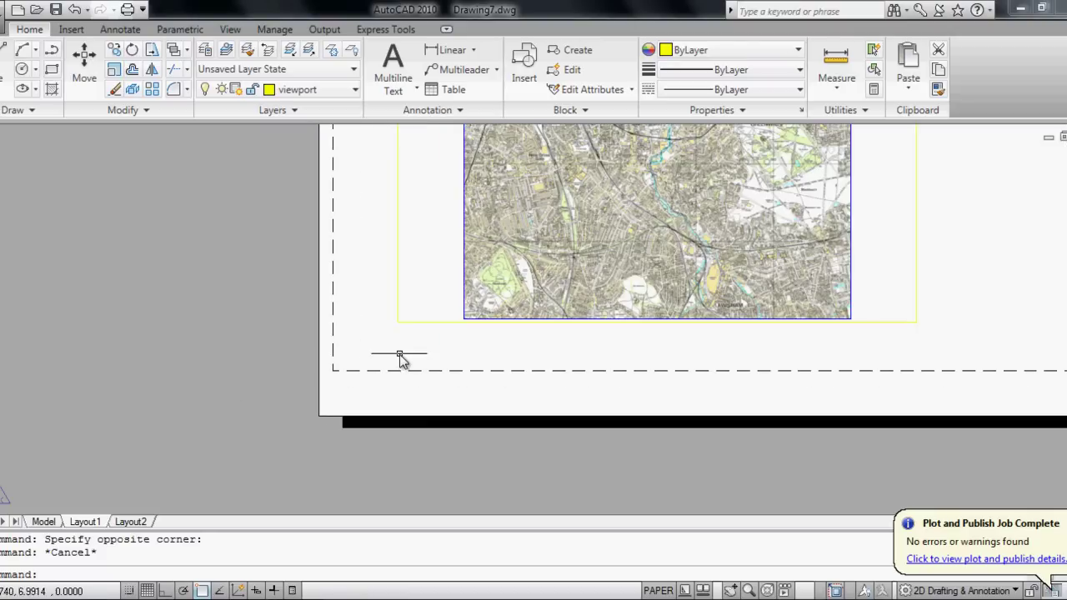
left_click(402, 322)
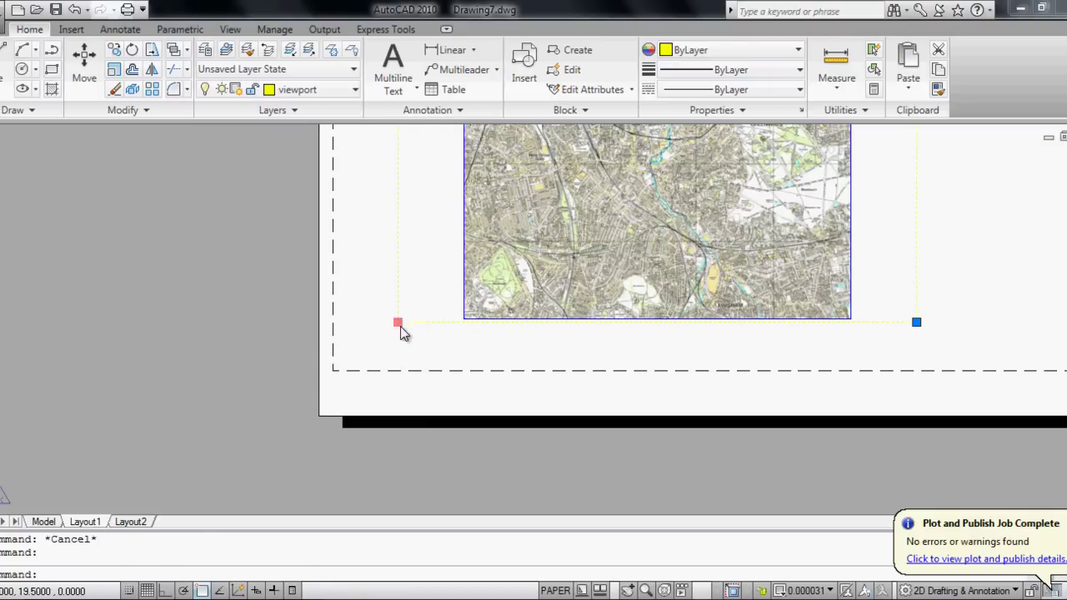
left_click(397, 323)
left_click(335, 369)
scroll(236, 375, "down", 2)
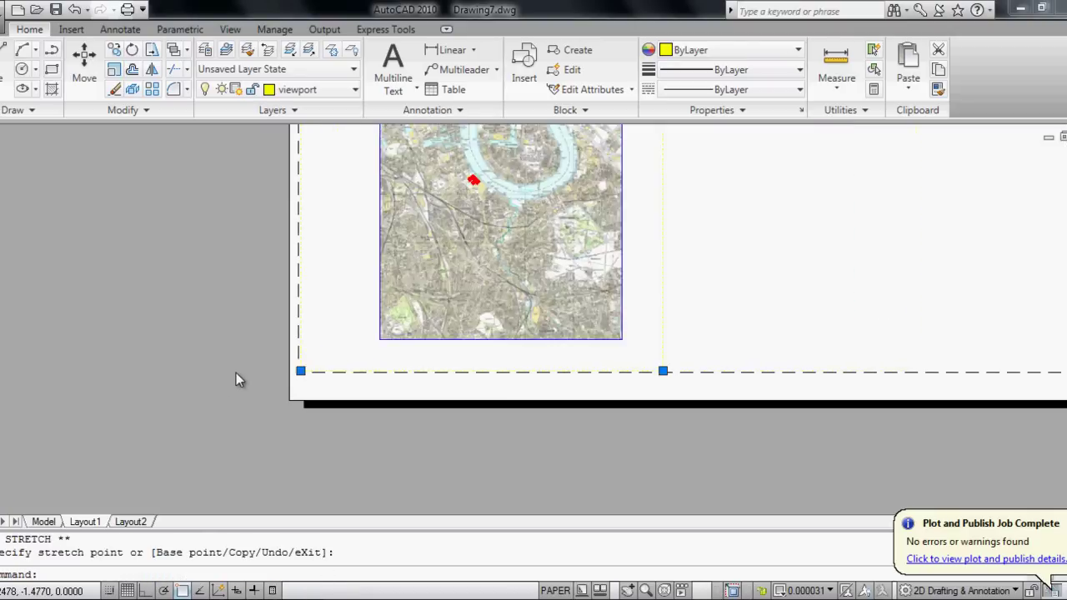
scroll(236, 375, "down", 4)
left_click(402, 263)
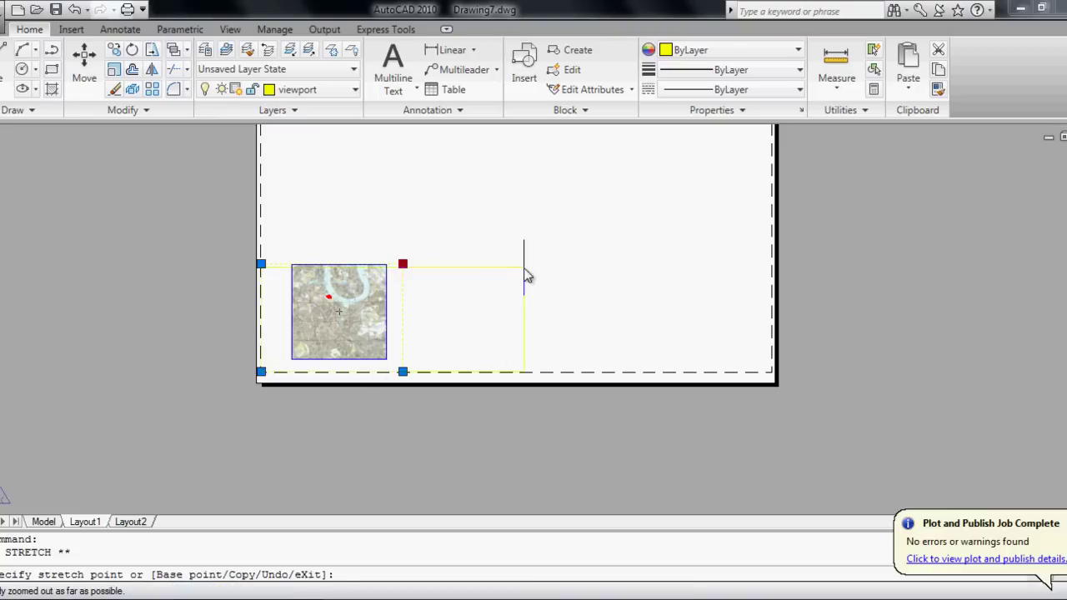
middle_click_drag(565, 242, 439, 368)
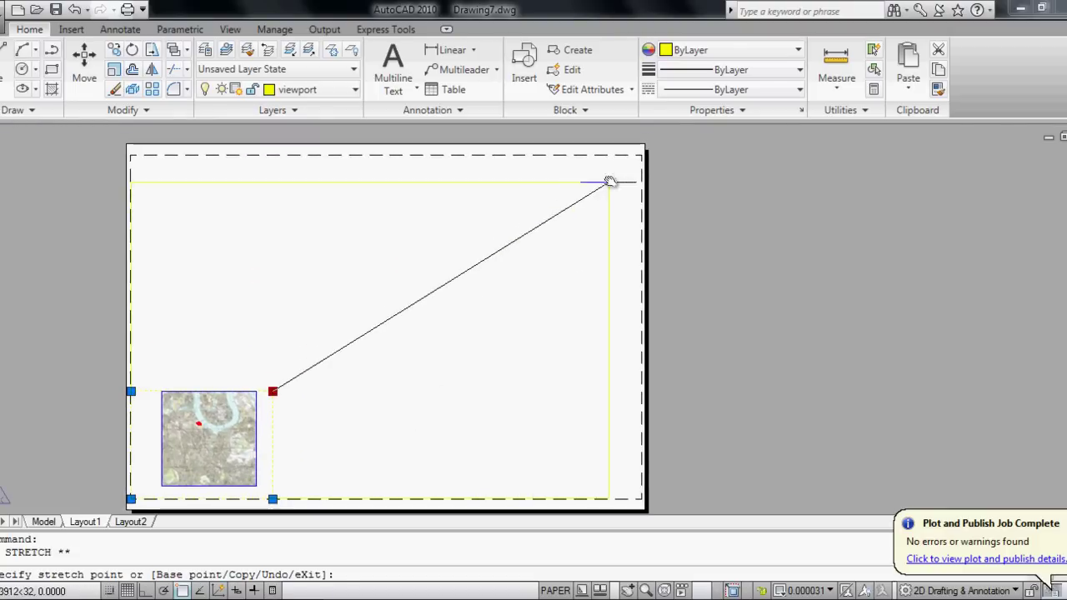
left_click(639, 157)
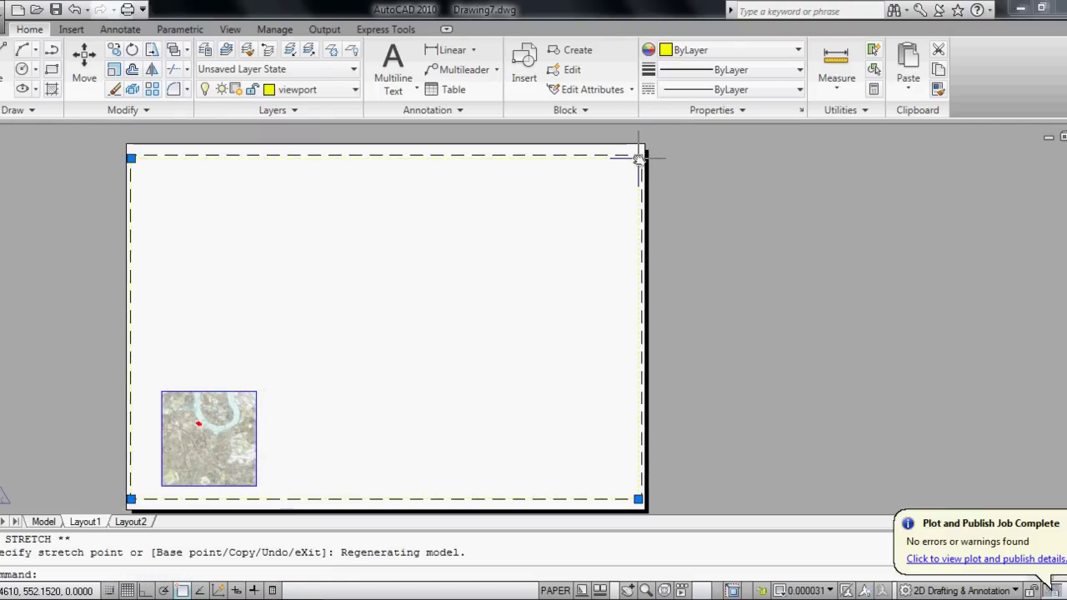
key("Escape")
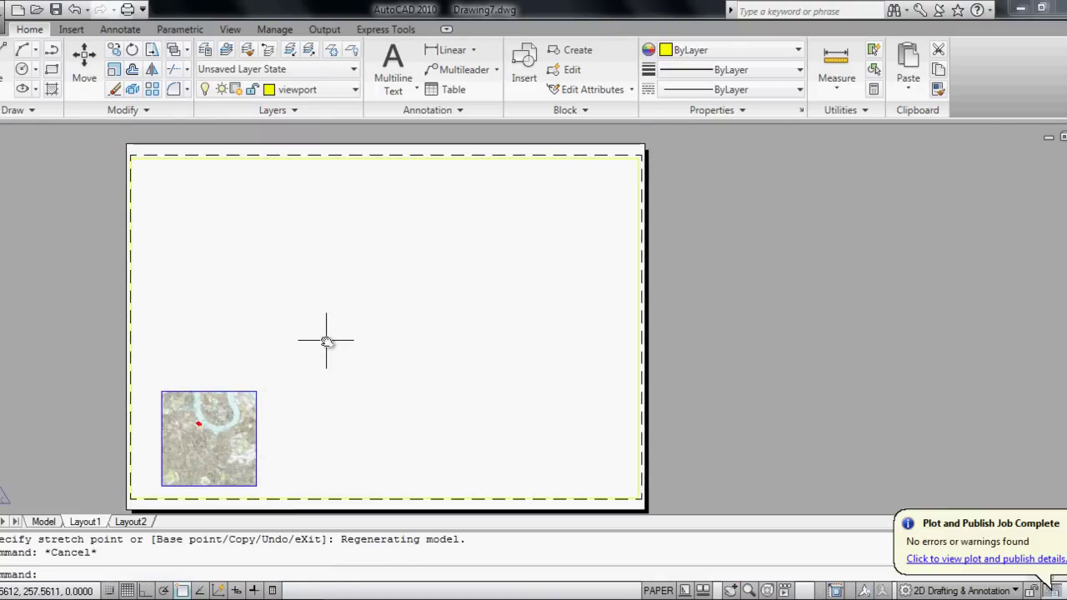
Activate model space inside the enlarged viewport and shift the map toward the middle of the sheet.
double_click(358, 316)
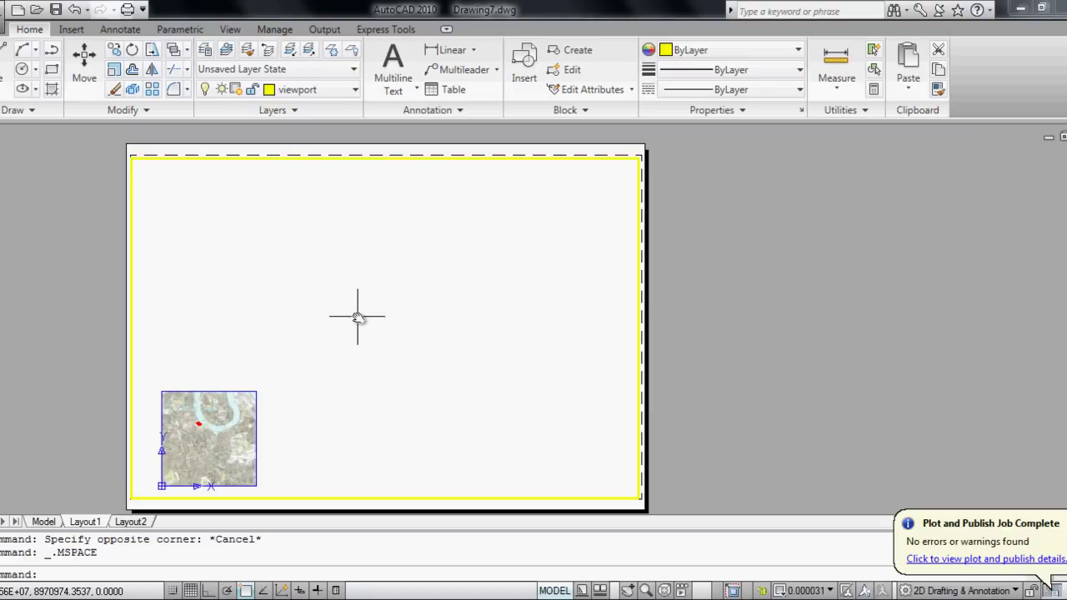
middle_click_drag(314, 331, 462, 244)
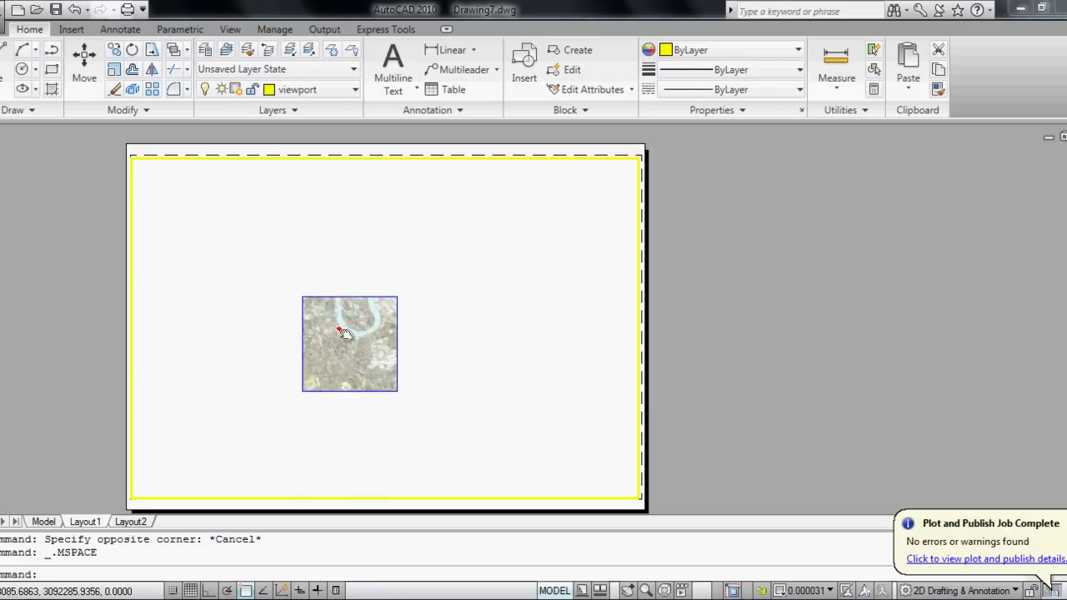
scroll(345, 333, "up", 5)
scroll(345, 334, "down", 5)
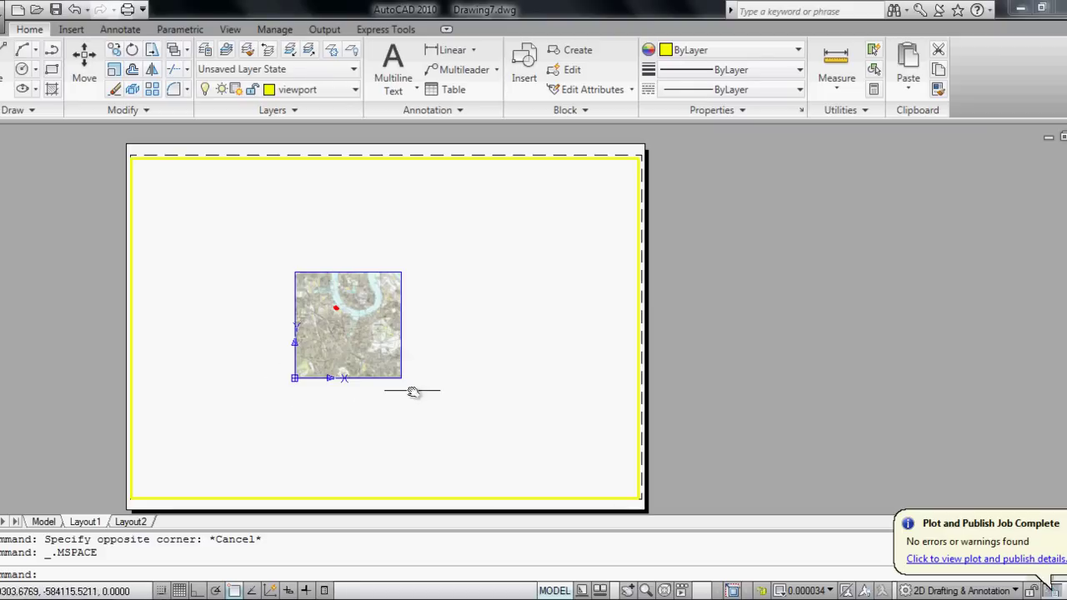
Add a custom scale named 1:5000 to the scale list, with 1 paper unit equal to 5000 drawing units.
left_click(807, 591)
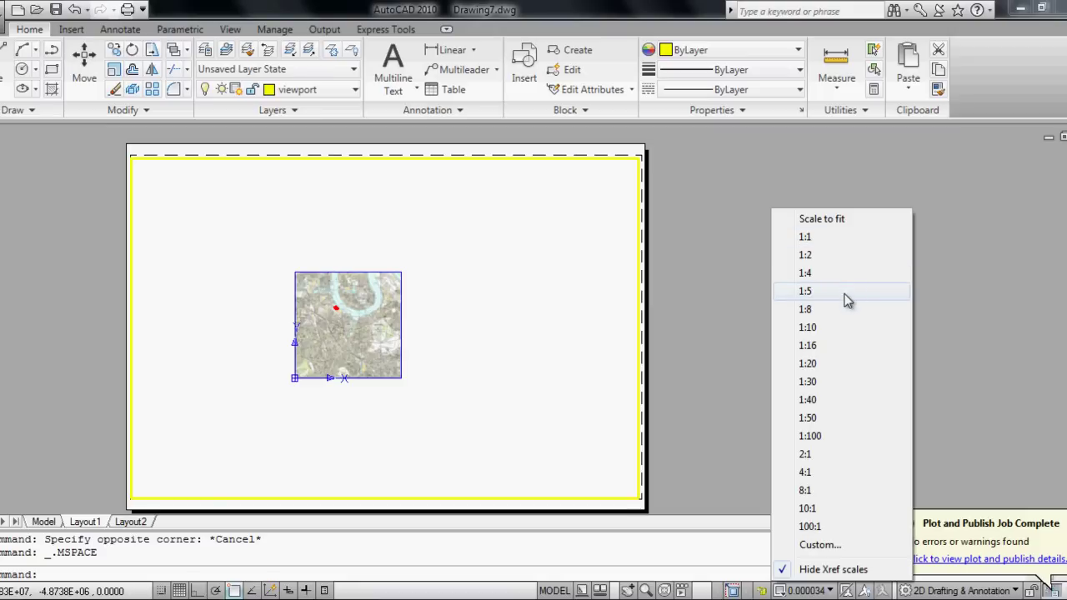
left_click(820, 545)
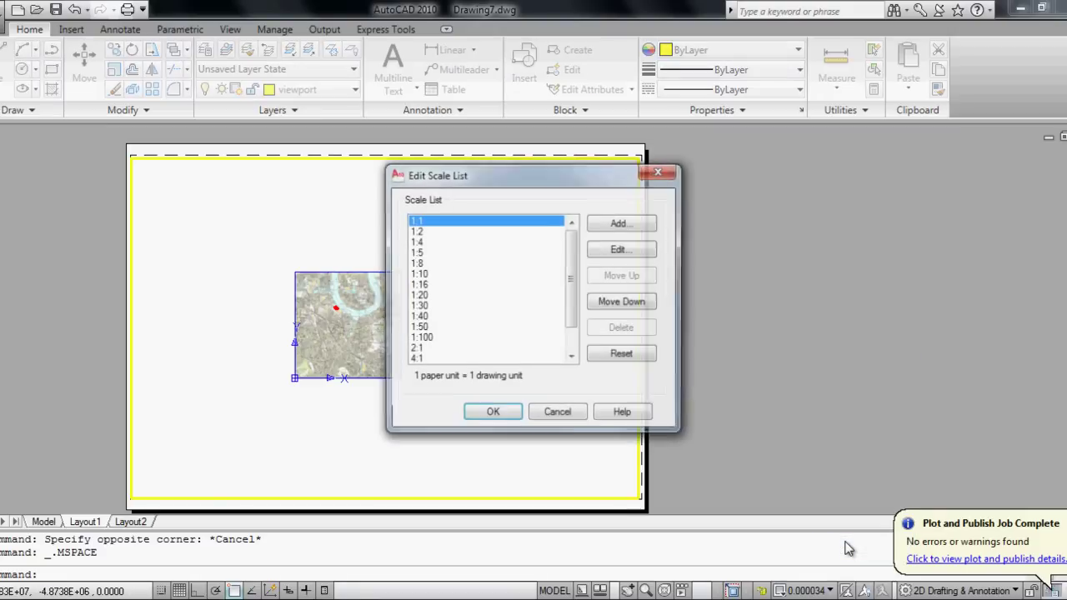
left_click(640, 227)
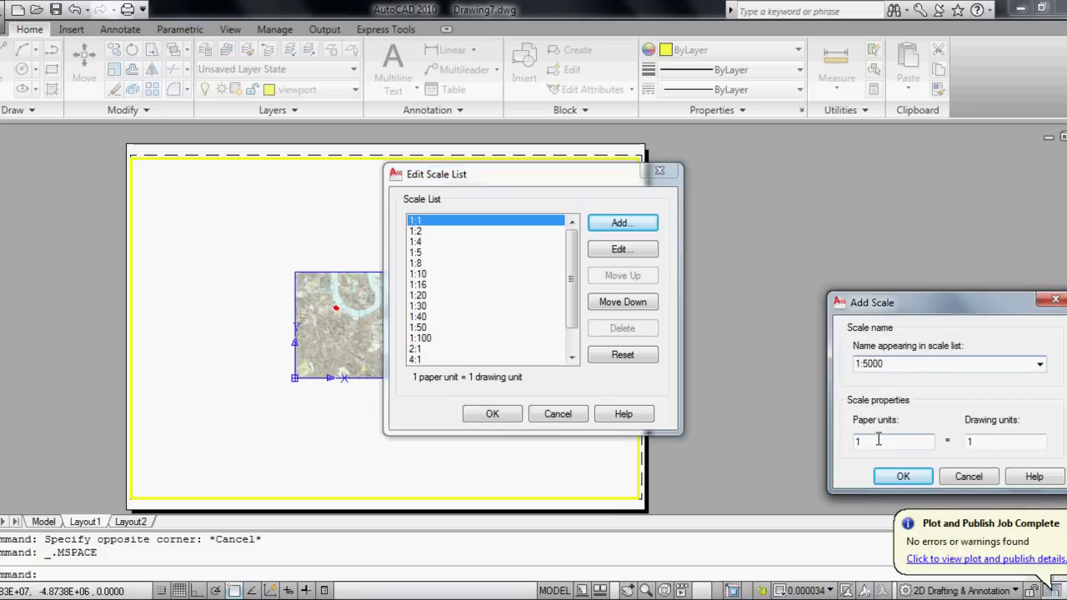
left_click(895, 441)
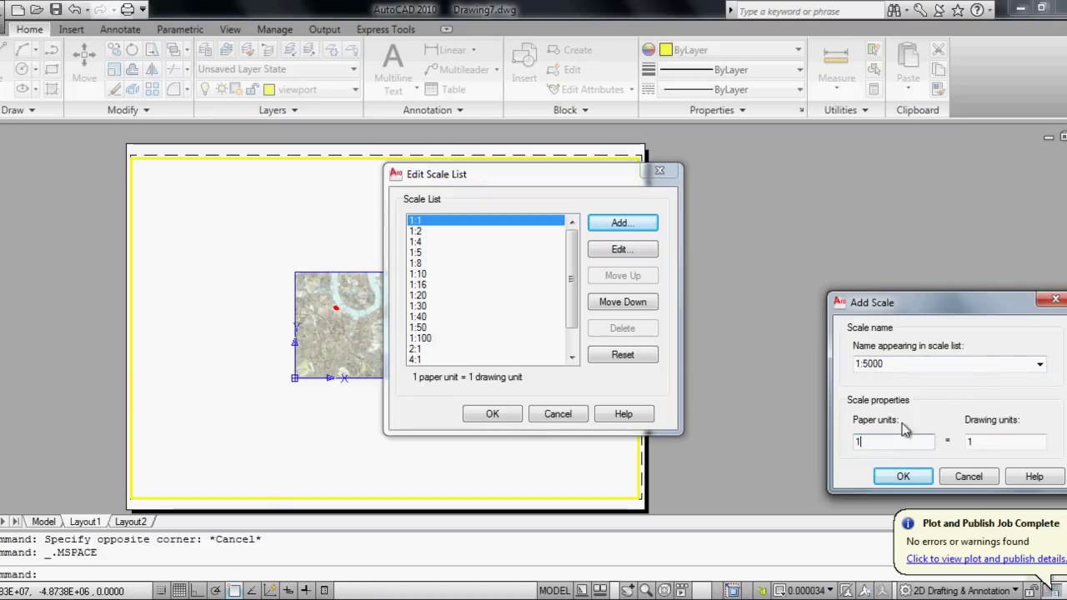
double_click(970, 441)
type("5000")
left_click(902, 476)
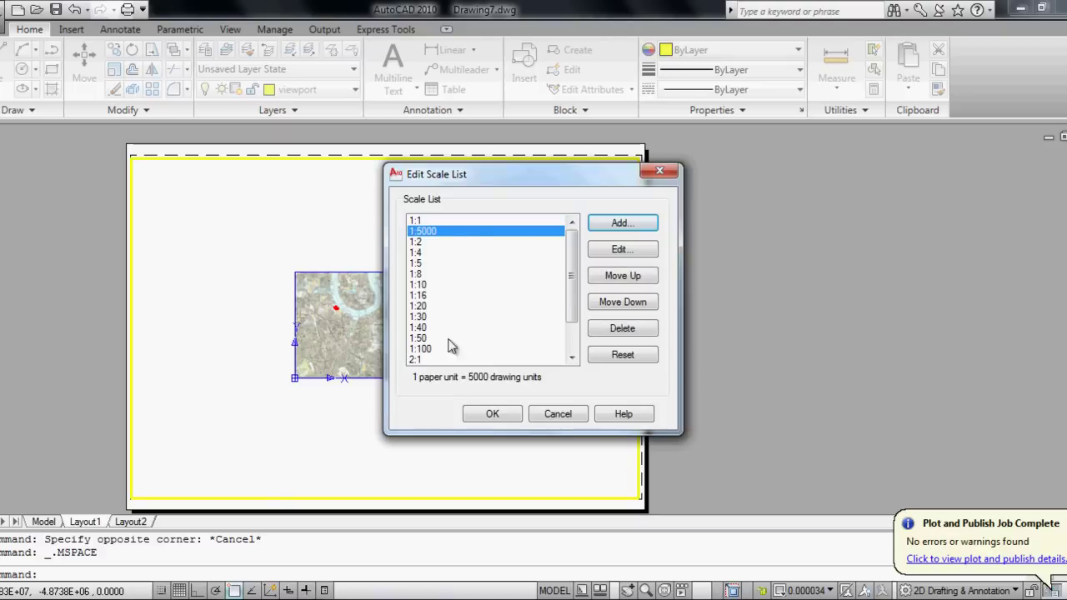
left_click(492, 414)
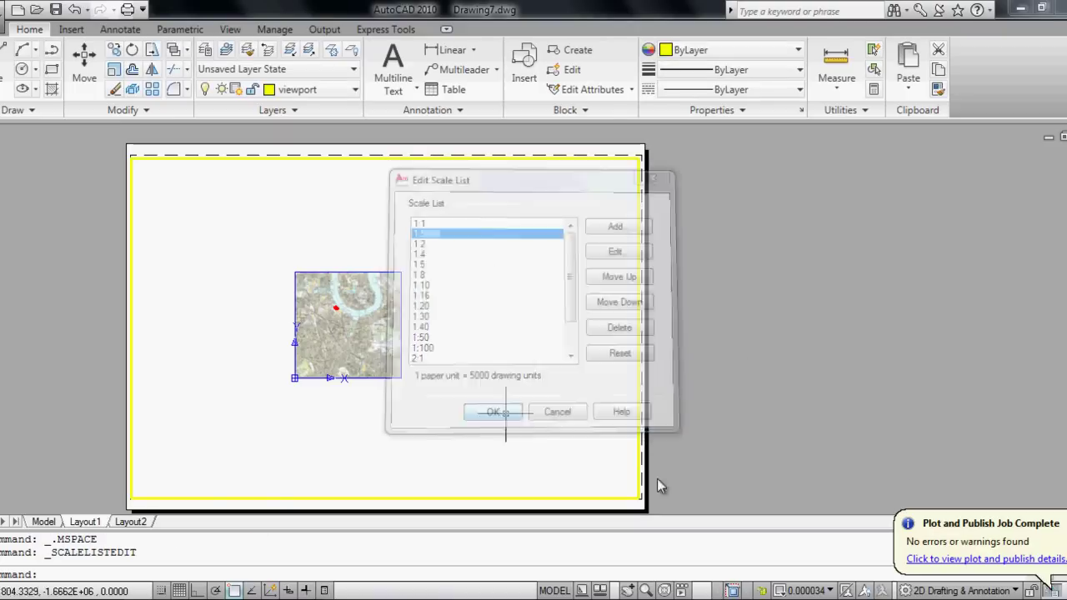
Set the viewport scale to 1:5000, reposition the map to show the red buildings and river bend, and return to paper space.
left_click(804, 590)
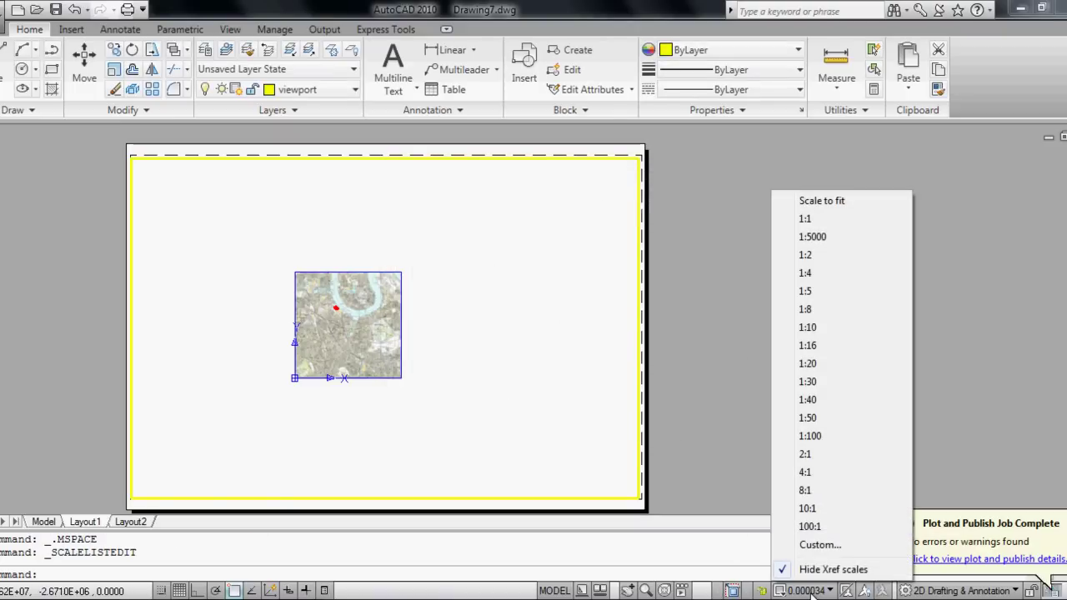
left_click(826, 241)
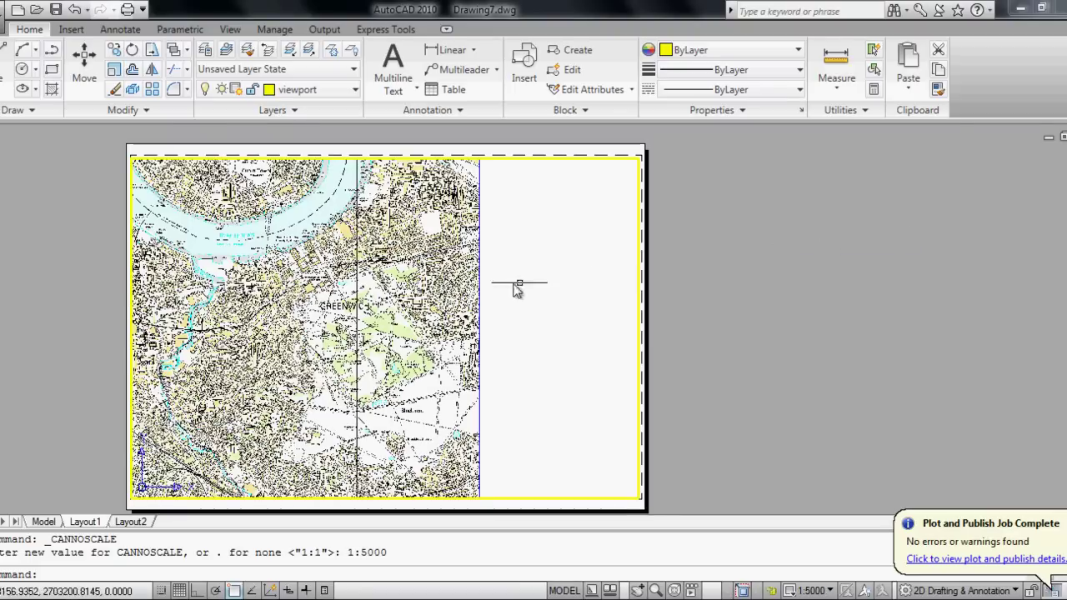
middle_click_drag(350, 333, 562, 401)
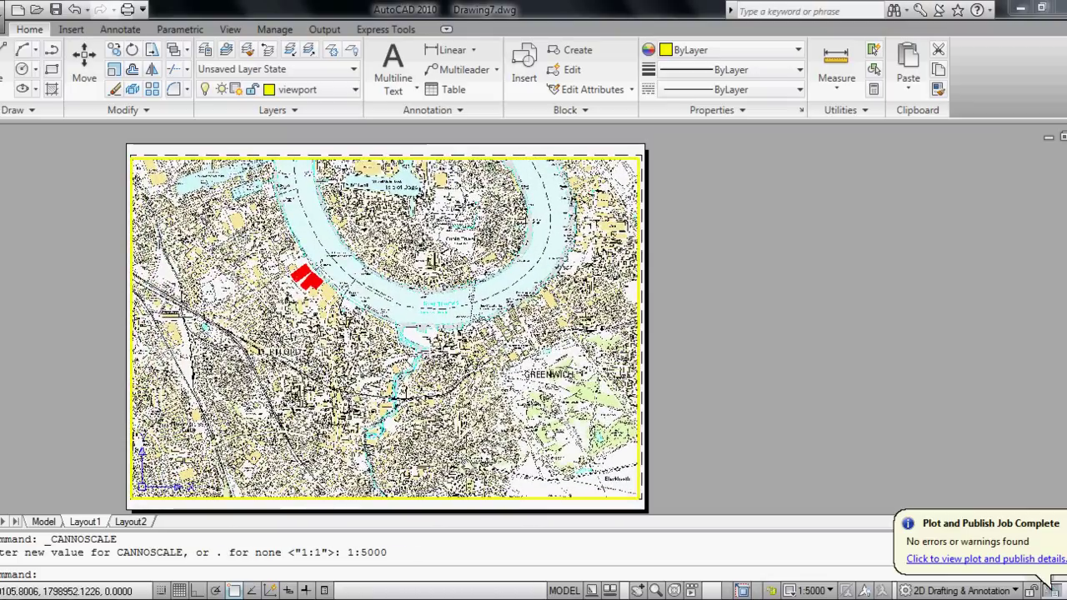
middle_click_drag(390, 375, 382, 407)
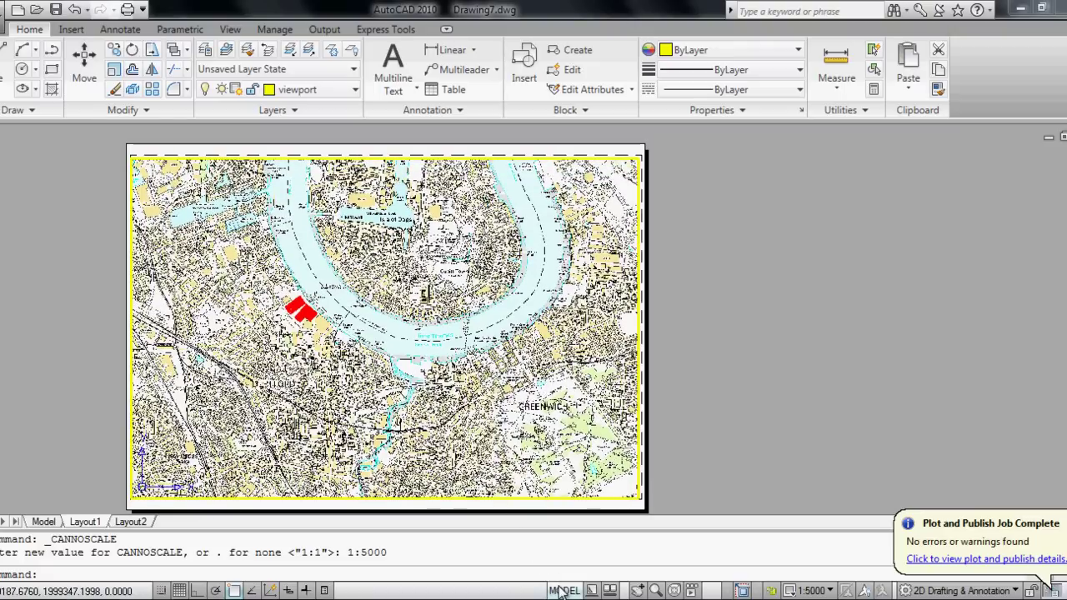
left_click(560, 590)
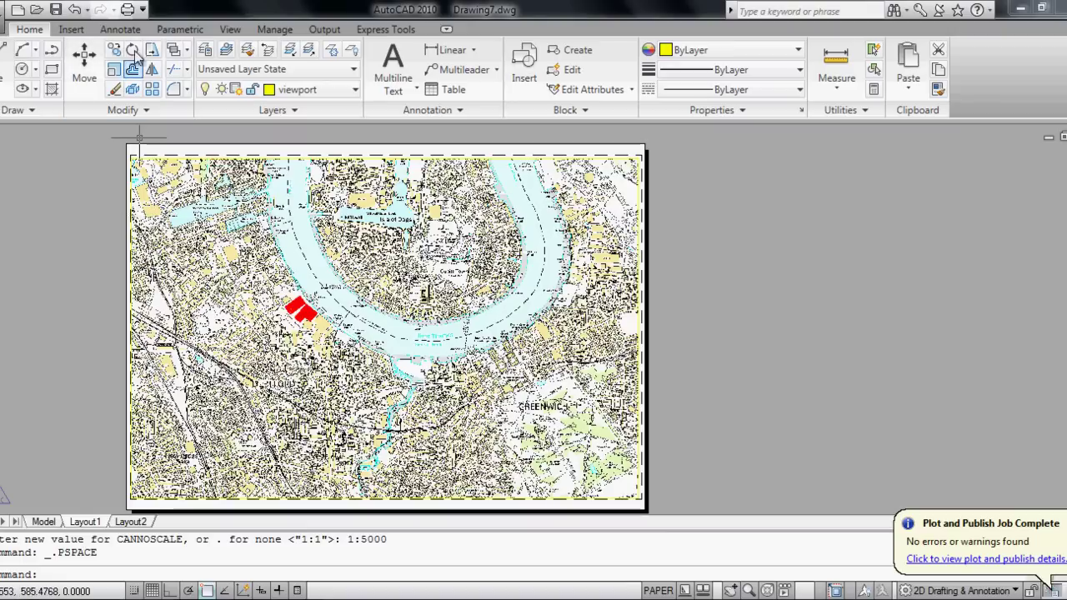
Plot Layout1 with the existing DWG To PDF, ISO A1, 1:1 and grayscale settings, saving the file as map1to5000 in the documents folder.
left_click(128, 10)
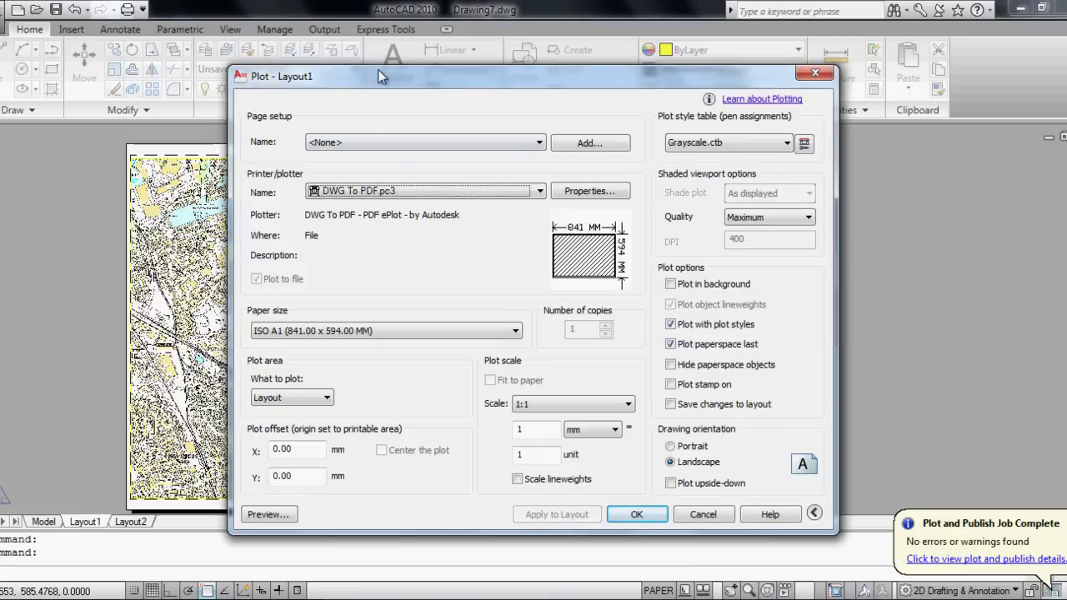
left_click_drag(377, 70, 408, 34)
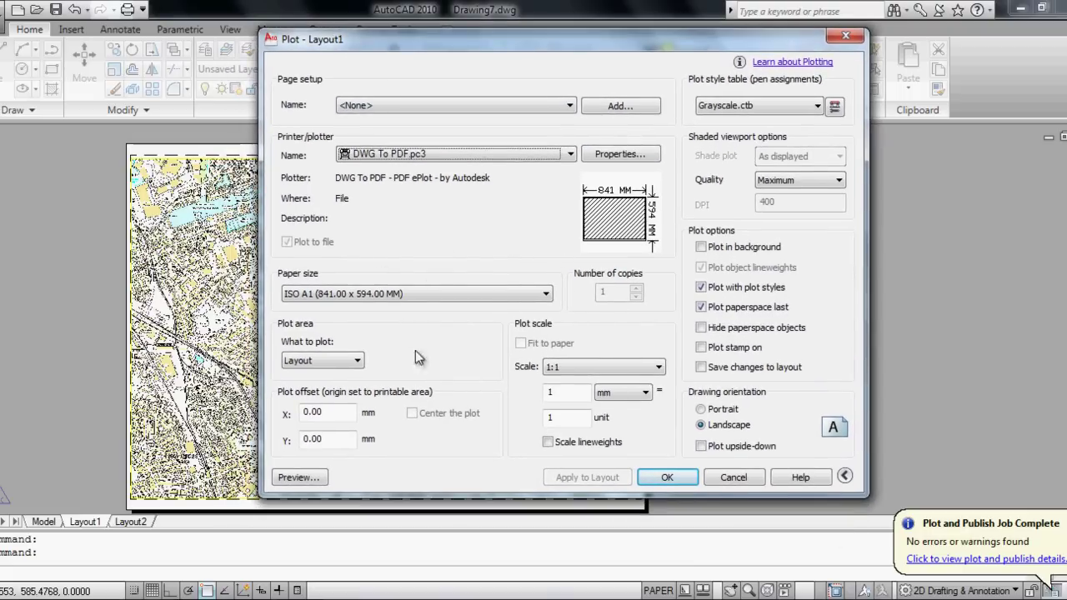
left_click(667, 478)
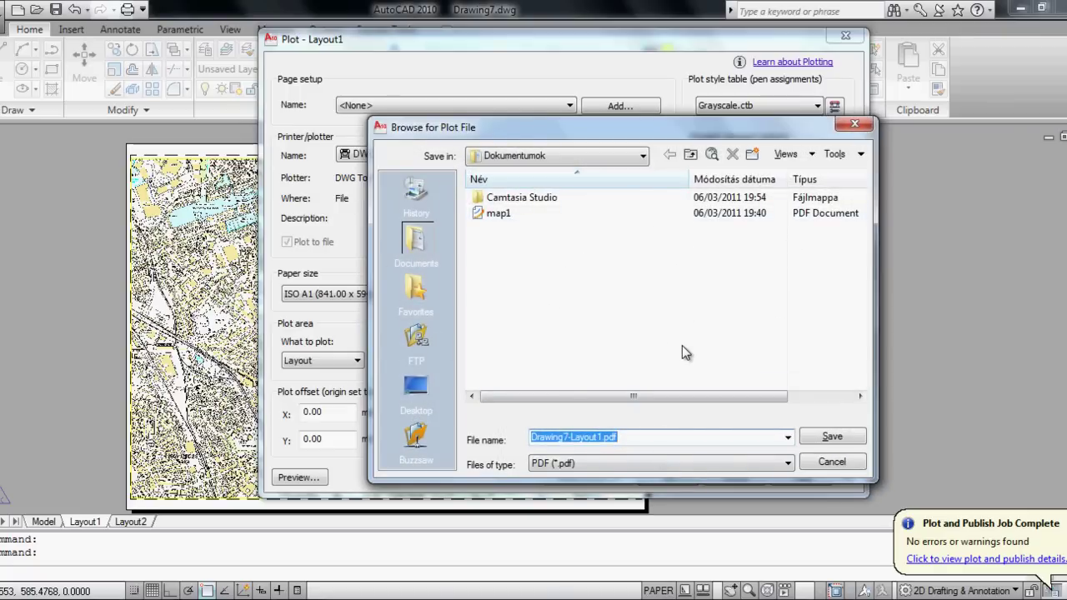
left_click(500, 214)
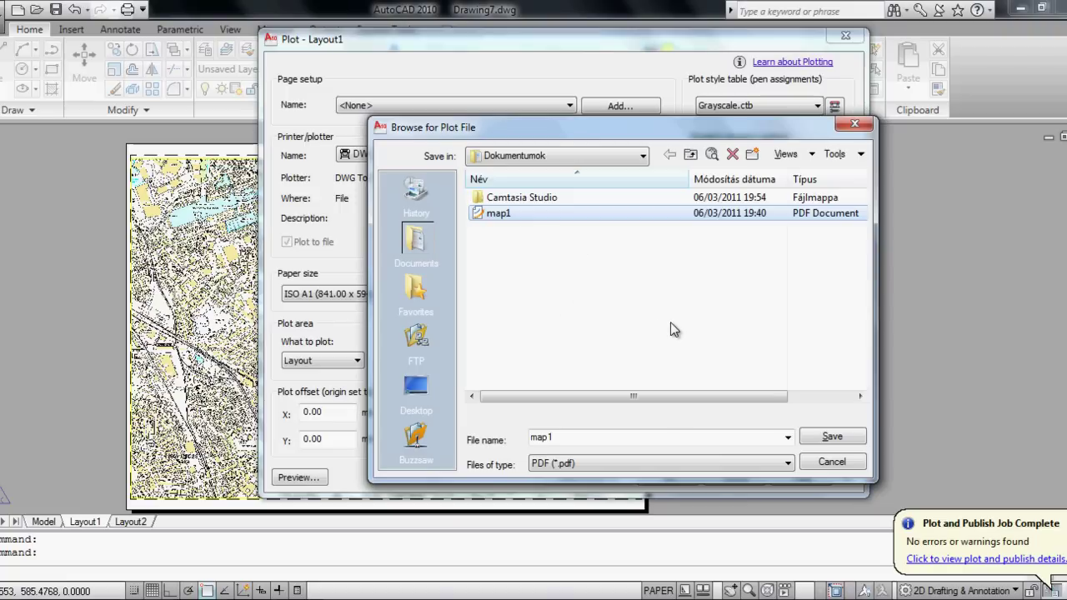
left_click(598, 437)
left_click(599, 436)
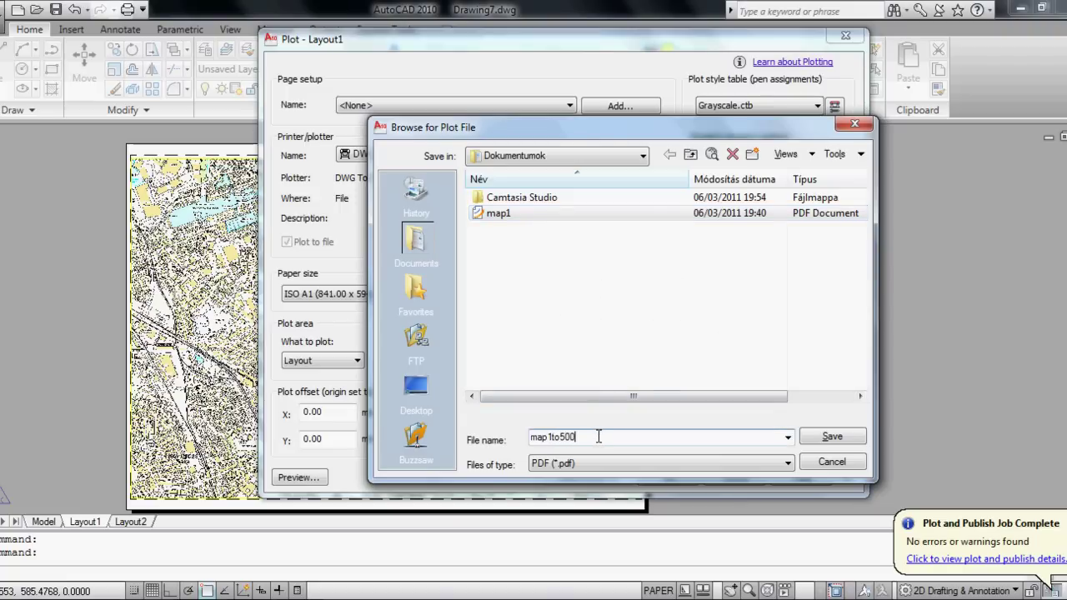
left_click(832, 436)
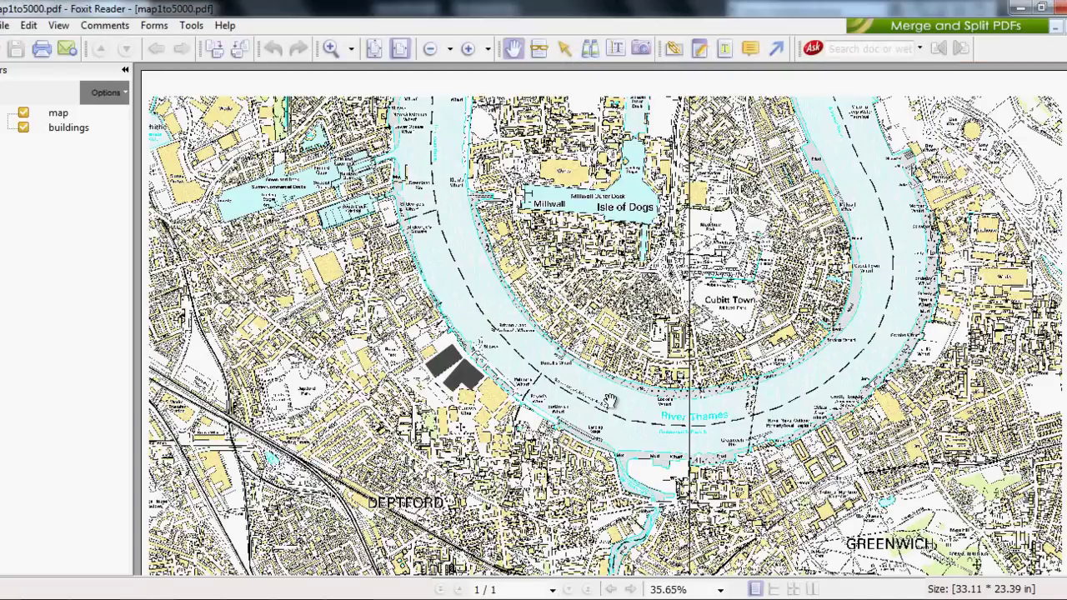
Examine the plotted PDF up close around the hatched buildings by the river, and finish with an overview of the sheet.
left_click(469, 50)
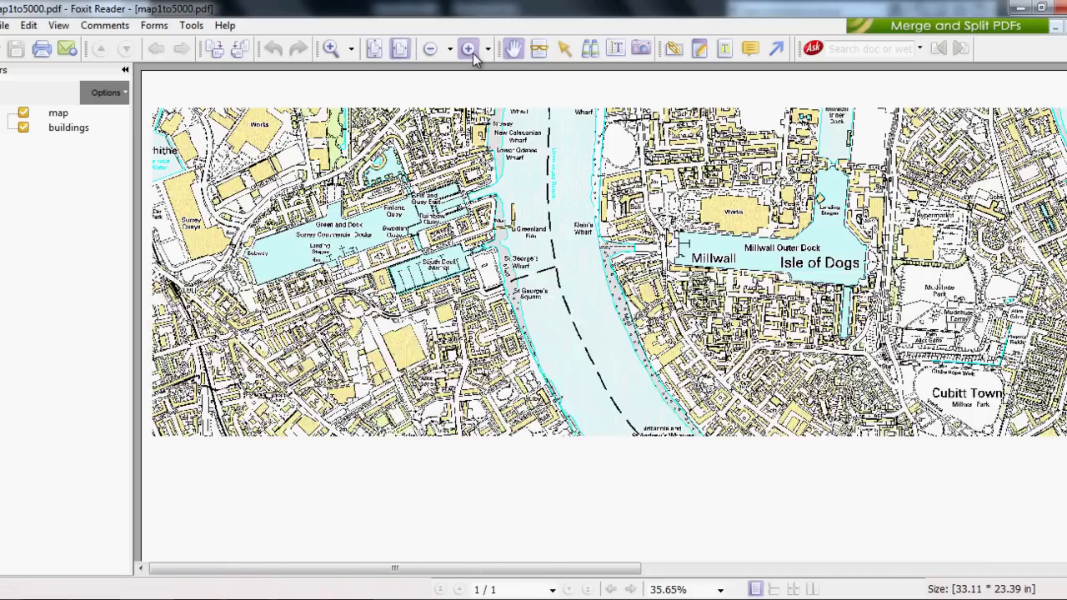
left_click(469, 50)
left_click(469, 50)
left_click_drag(750, 375, 605, 219)
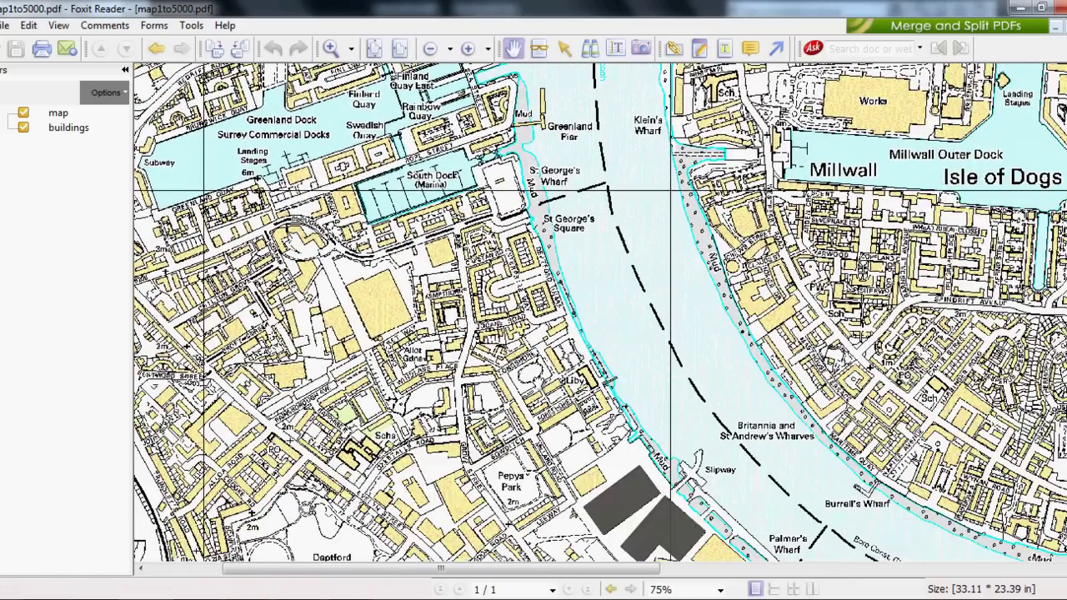
left_click_drag(525, 384, 438, 249)
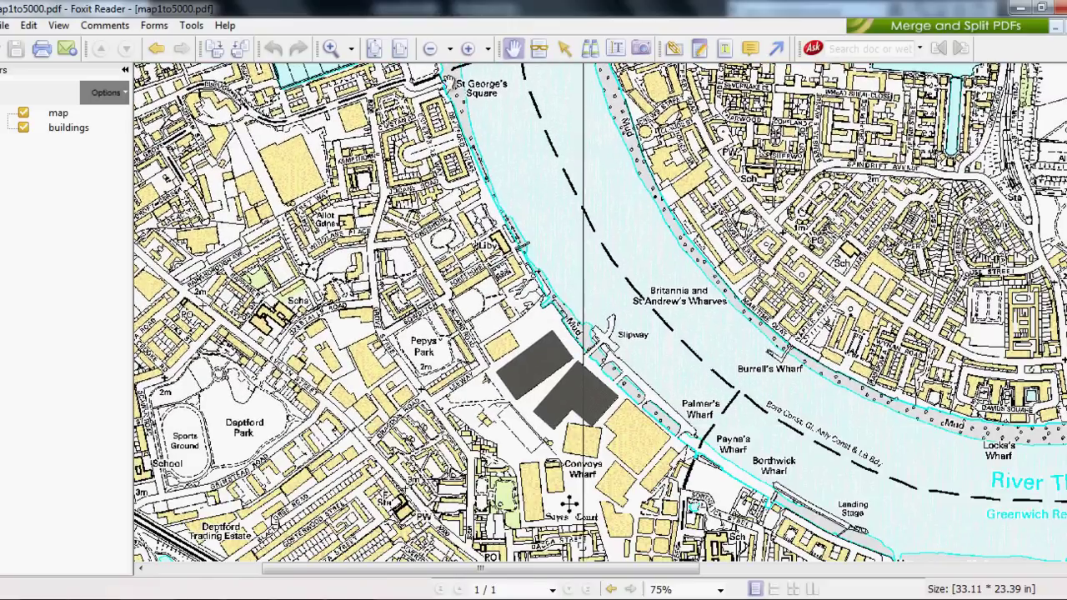
left_click(433, 50)
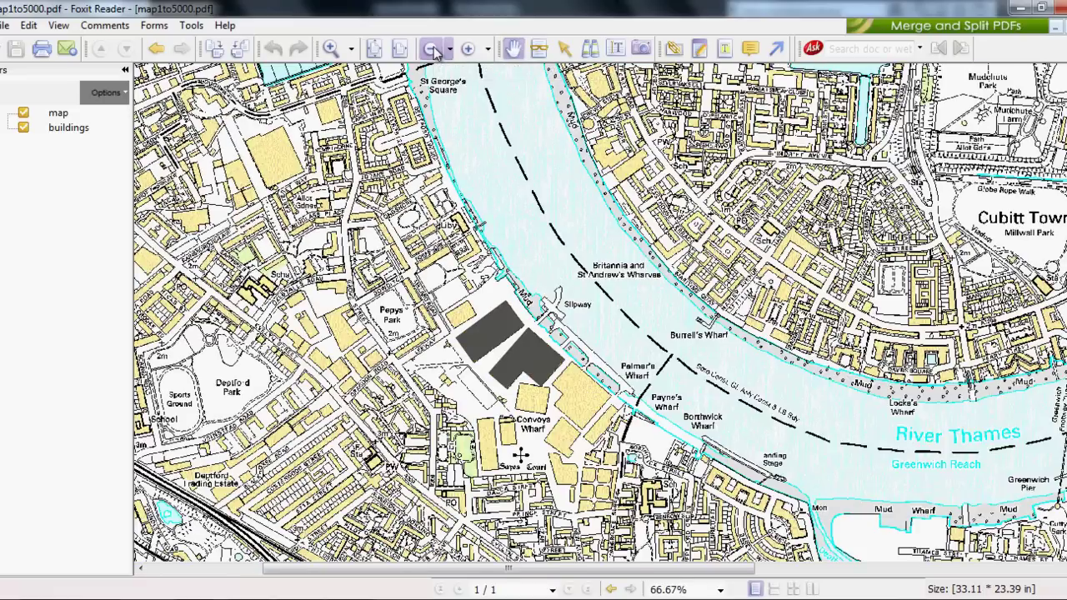
left_click(433, 50)
left_click(433, 50)
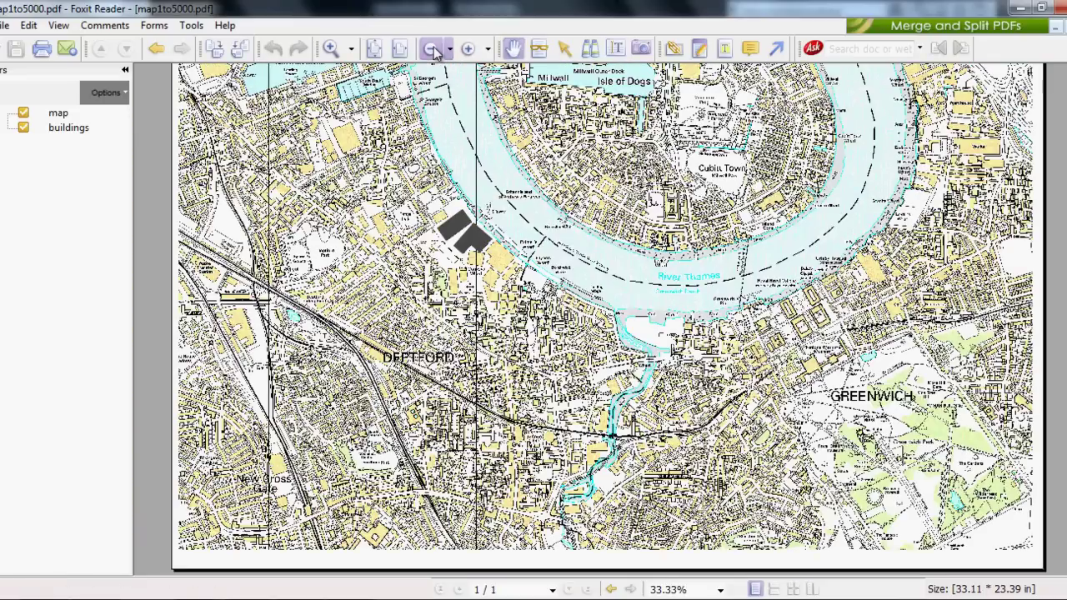